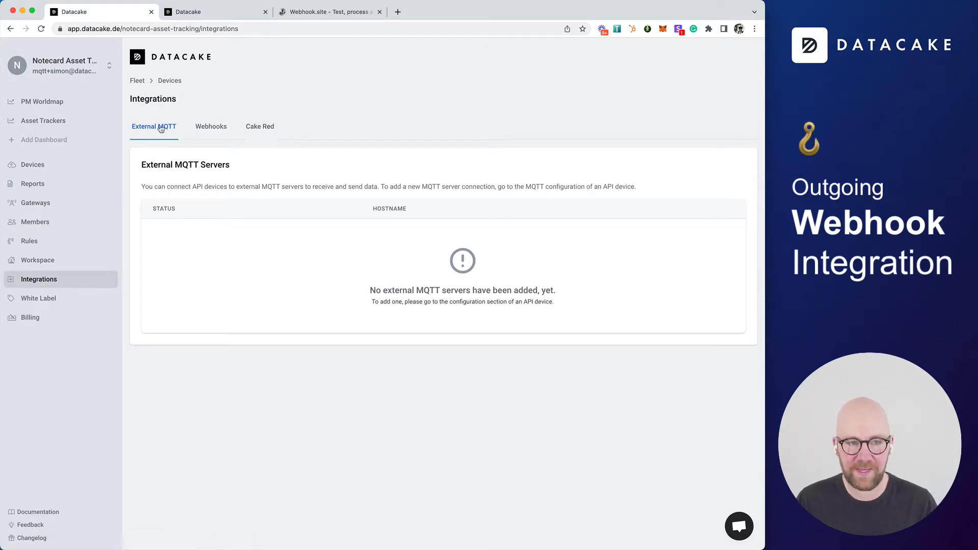
Open the Webhooks integrations section and start adding a new webhook
left_click(216, 133)
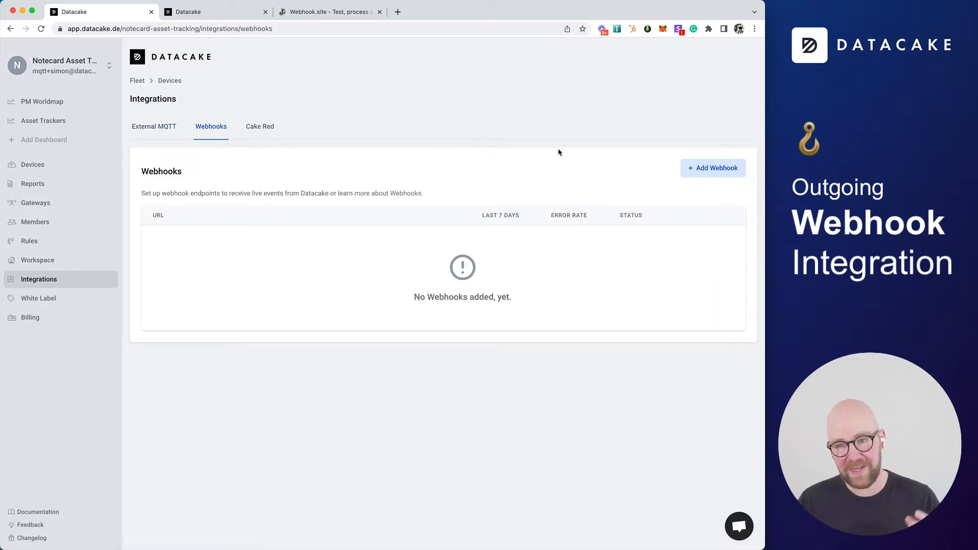
left_click(700, 167)
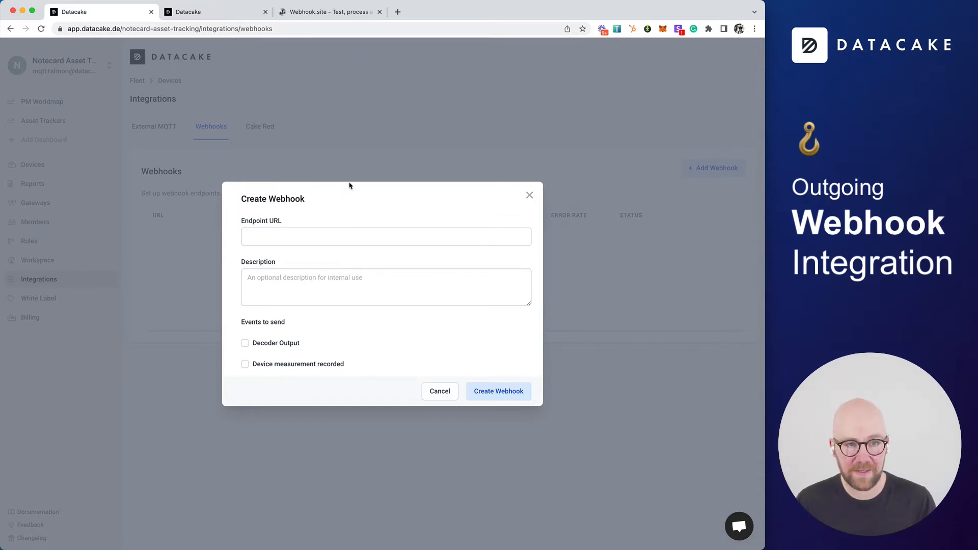
Switch to the PM Worldmap dashboard, zoom into the map and open an AirNote device's details
left_click(227, 15)
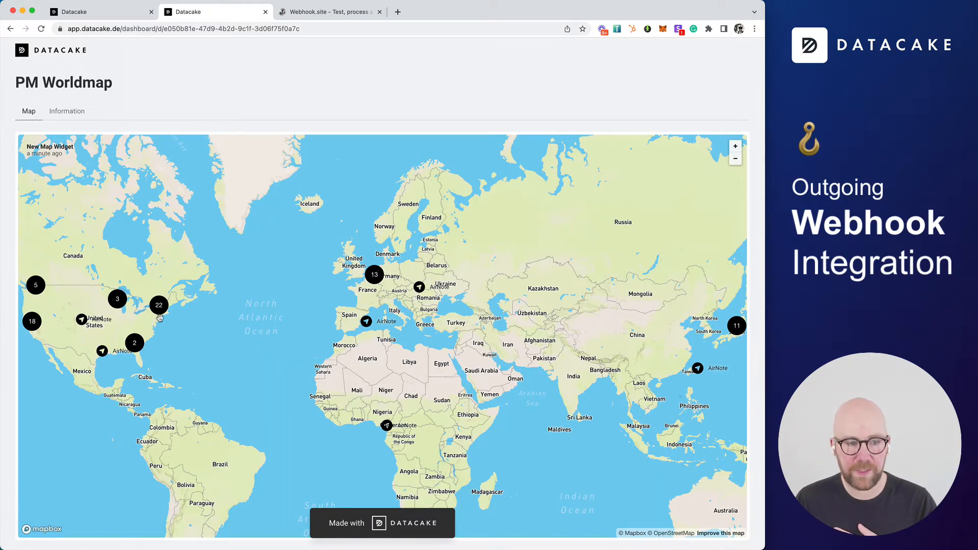
scroll(161, 309, "up", 2)
scroll(239, 310, "up", 5)
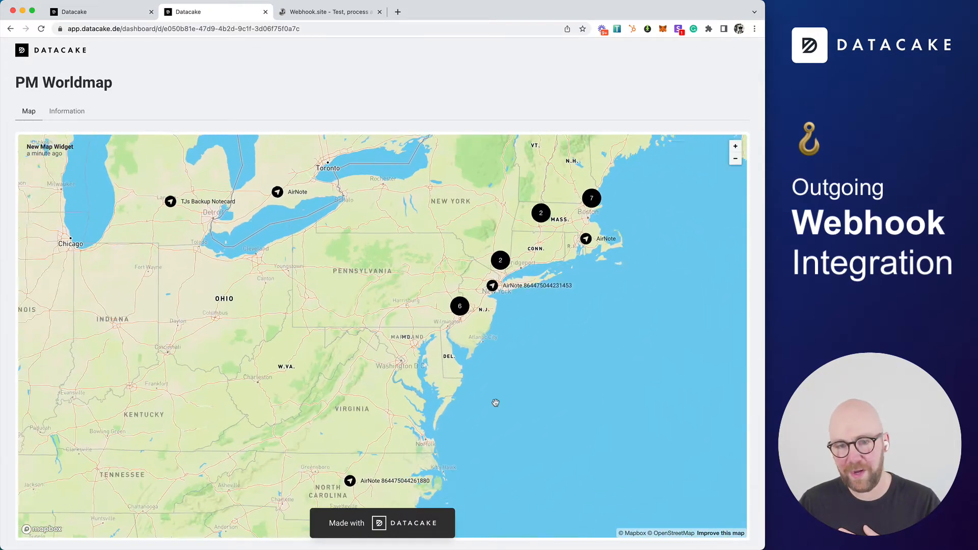
scroll(529, 252, "up", 5)
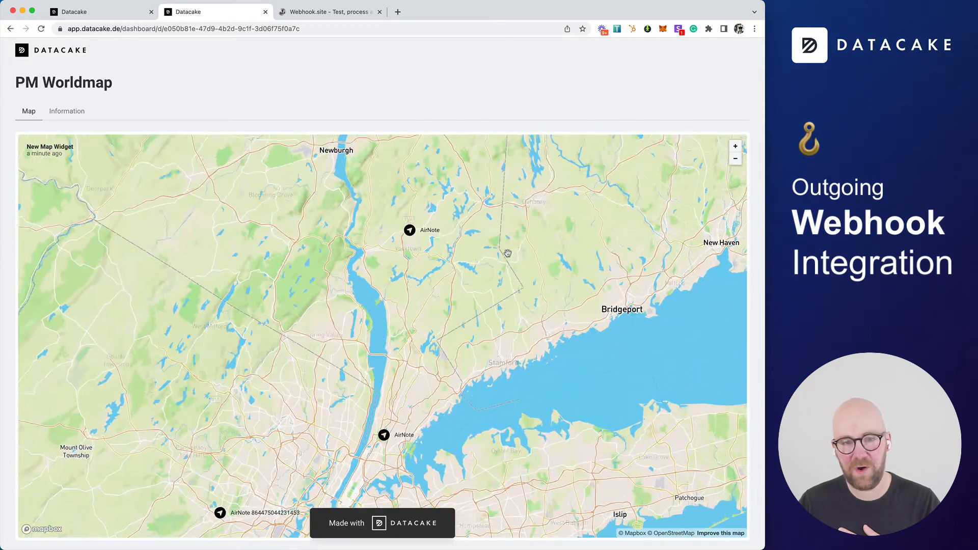
left_click(421, 176)
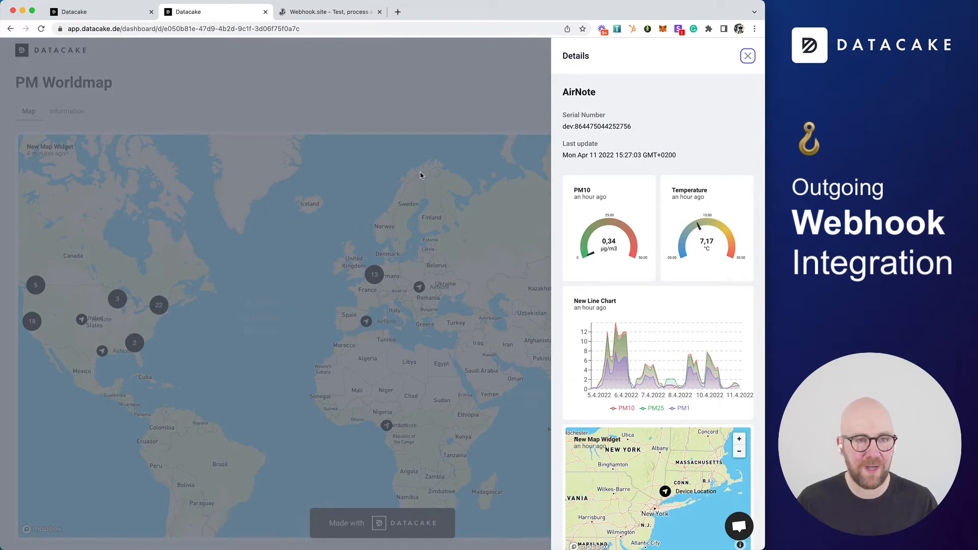
In webhook.site, copy the unique URL to the clipboard and delete the incoming test request
left_click(328, 13)
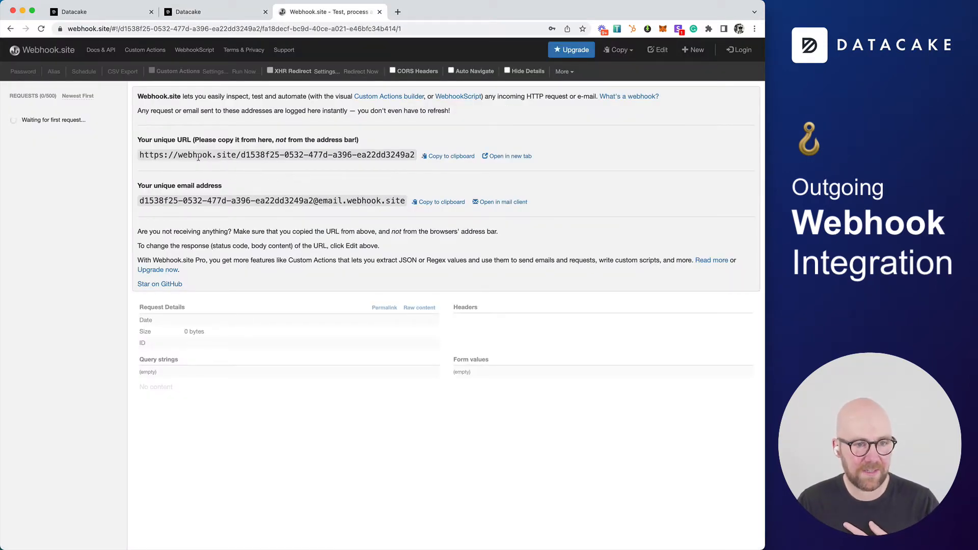
left_click(446, 160)
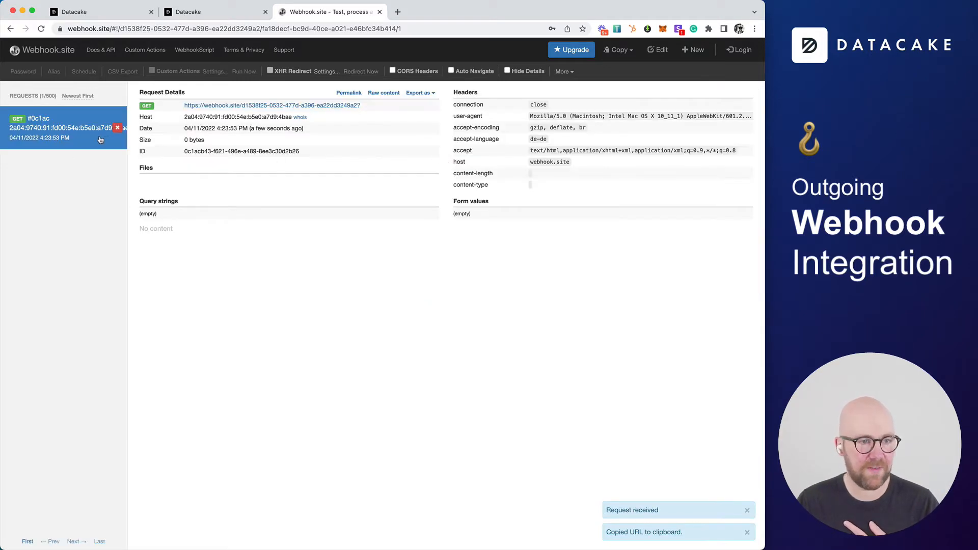
left_click(117, 128)
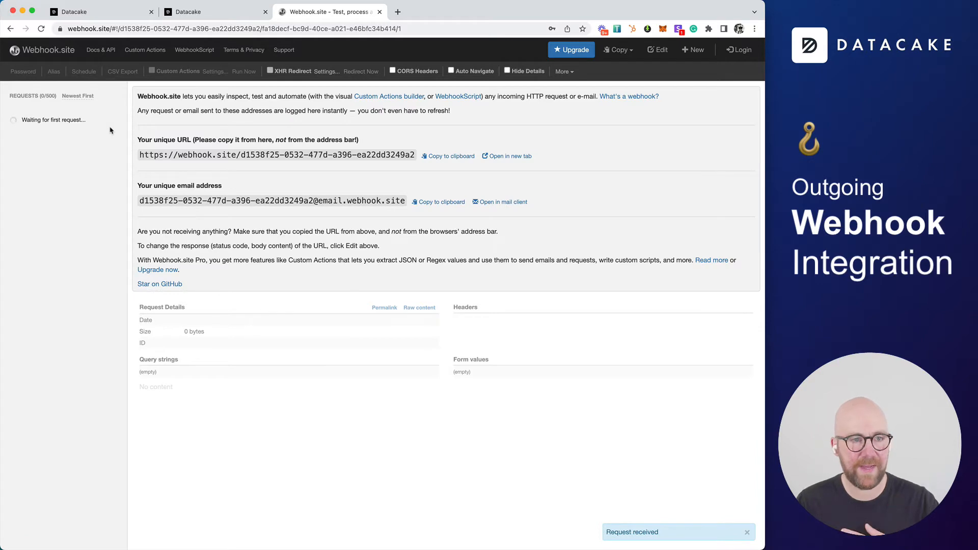
Return to the Create Webhook dialog and paste the copied webhook.site URL as the Endpoint URL
left_click(116, 15)
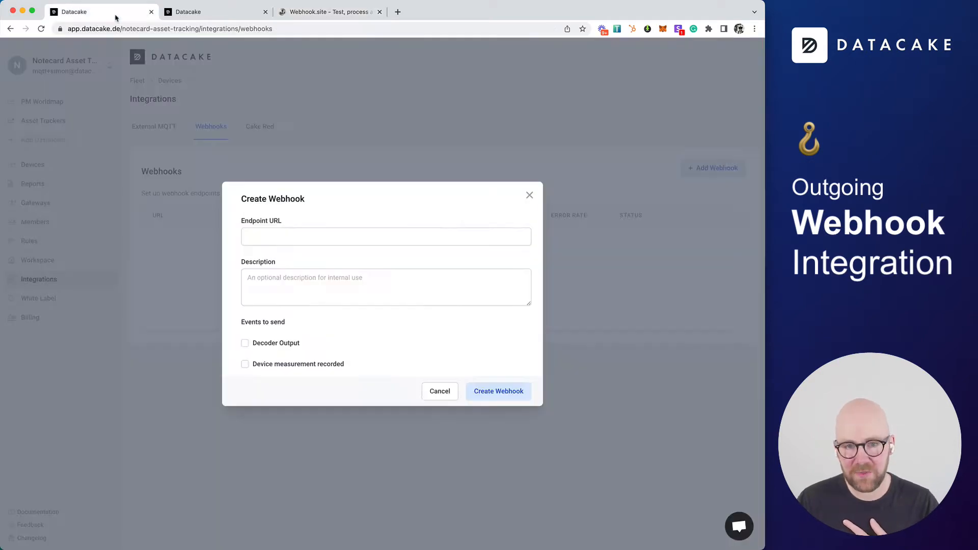
left_click(361, 239)
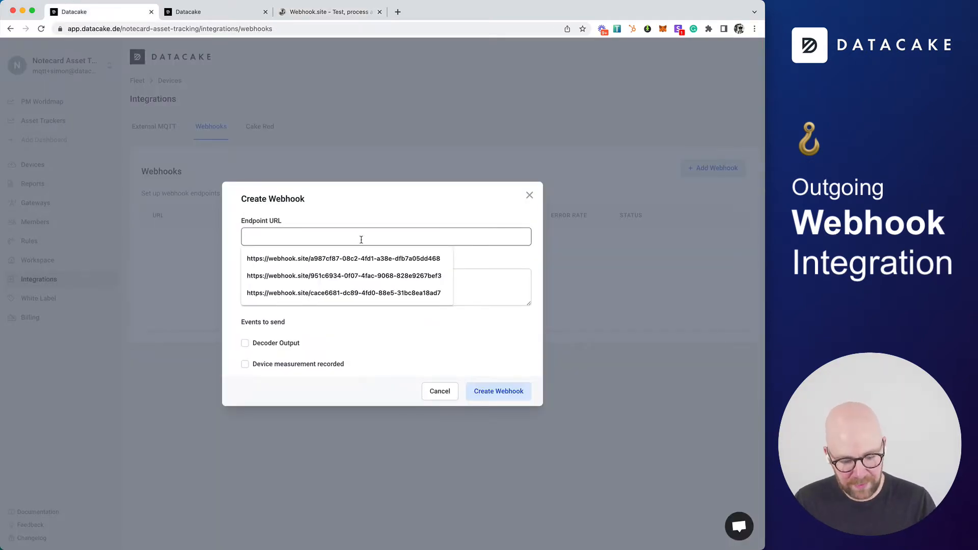
key("super+v")
Enter "Test Webhook" as the webhook description
left_click(356, 272)
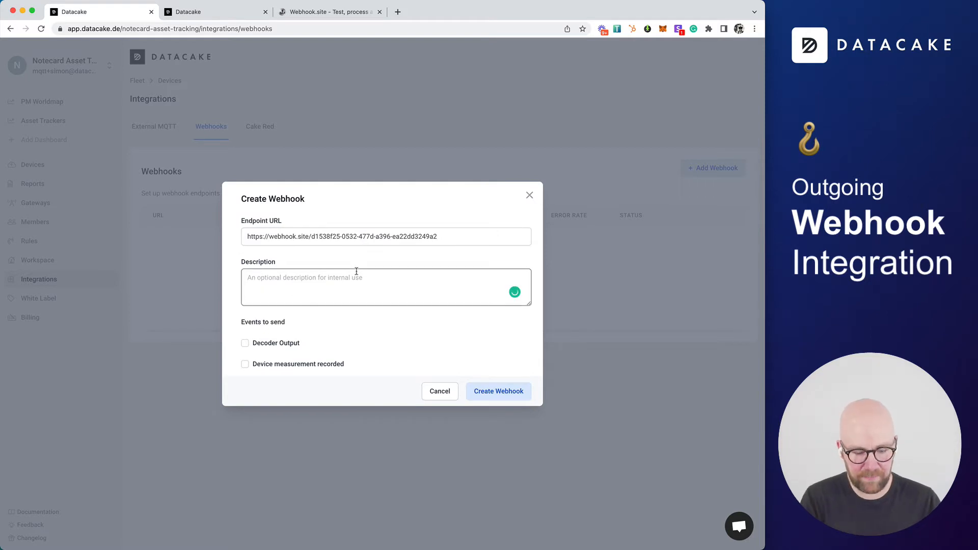
type("Test Webhook")
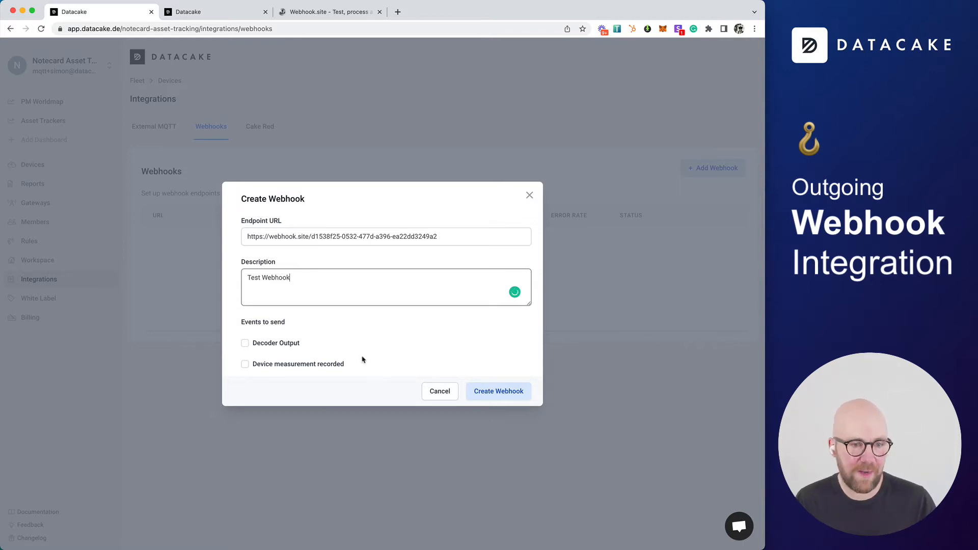
Choose Decoder Output as the only event to send and create the webhook
left_click(286, 345)
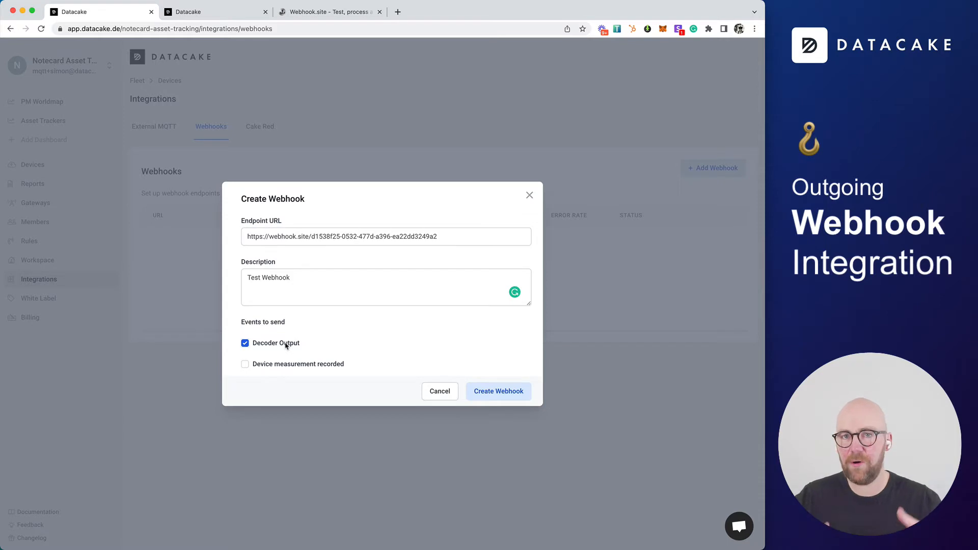
left_click(286, 344)
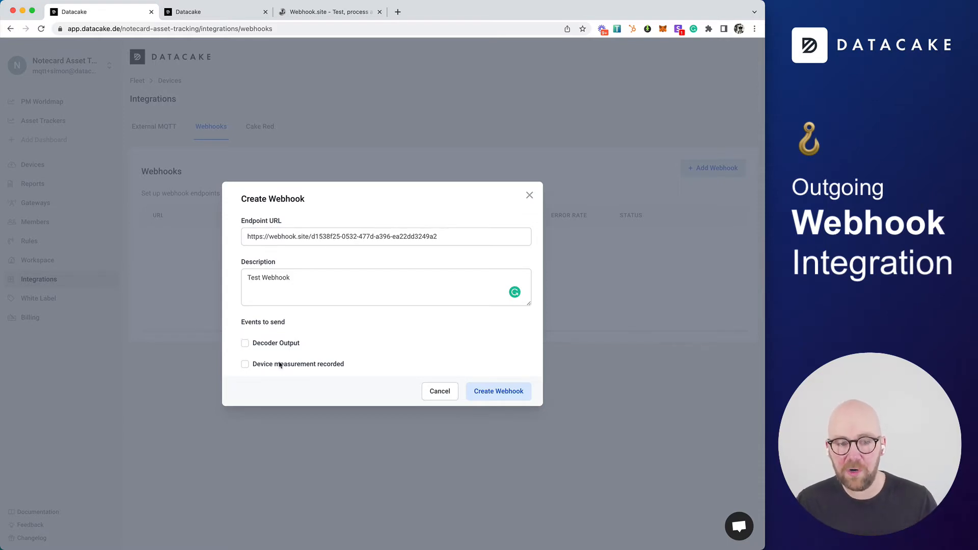
left_click(280, 365)
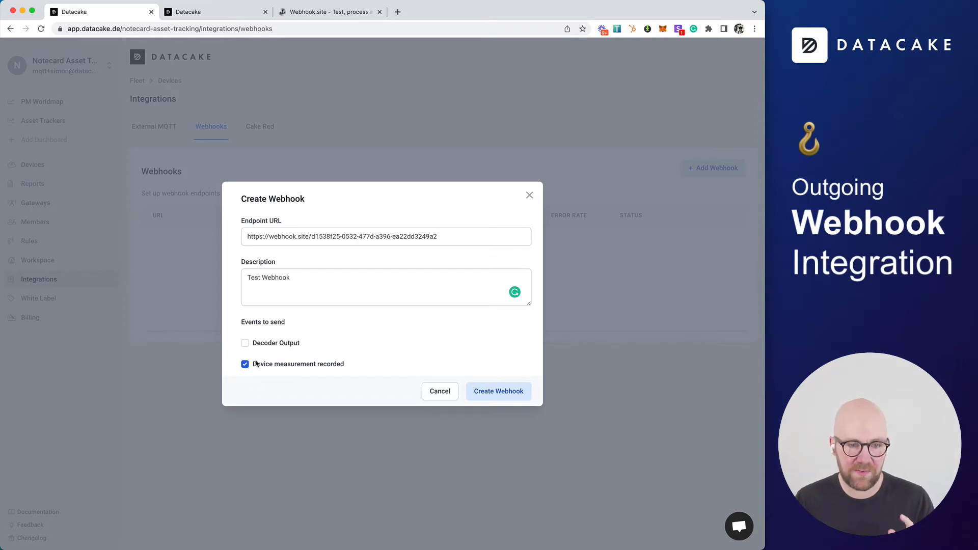
left_click(245, 343)
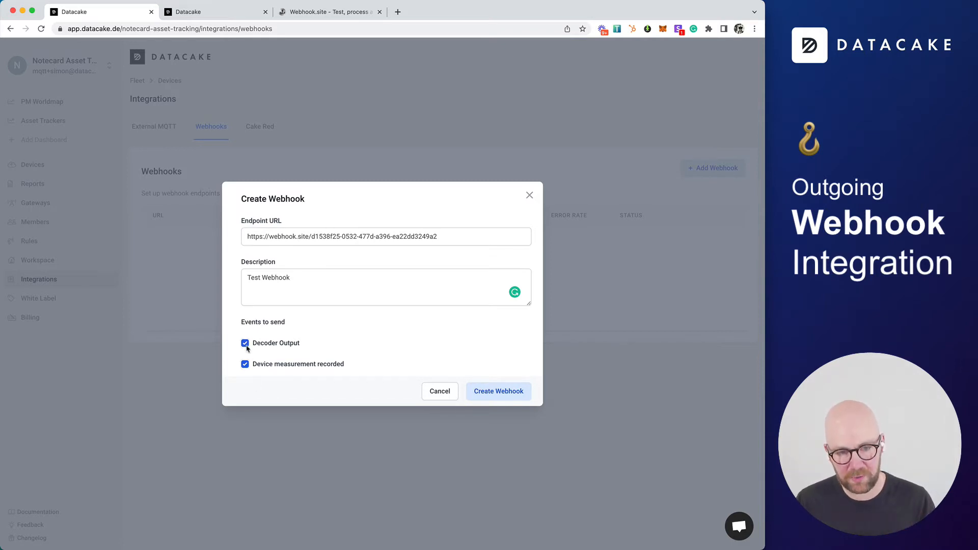
left_click(245, 364)
left_click(502, 399)
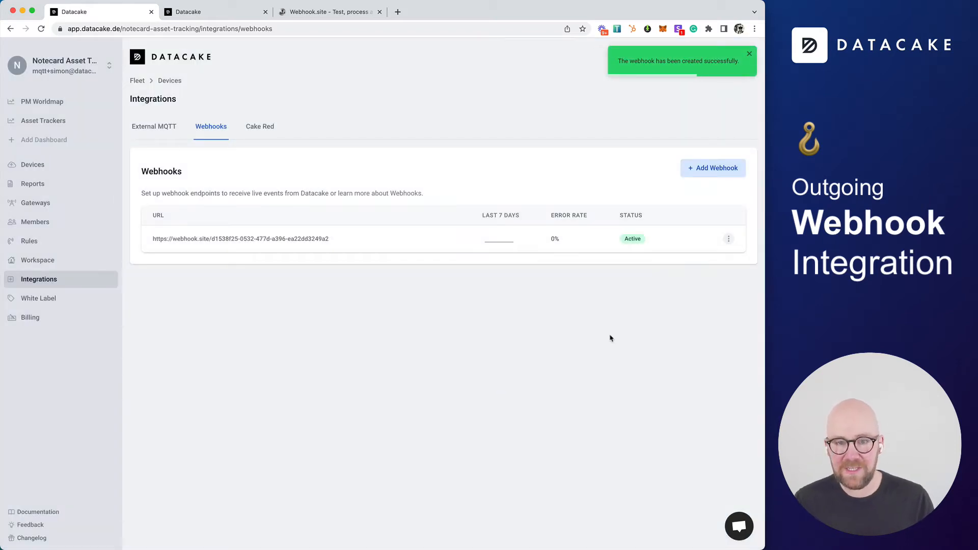
Open the new webhook and browse its All, Succeeded and Failed event lists
left_click(287, 241)
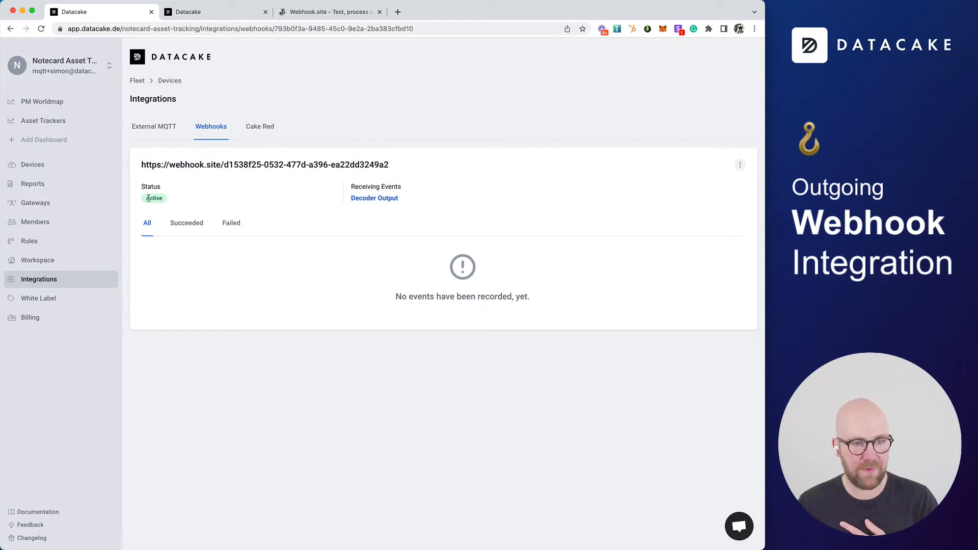
left_click(182, 230)
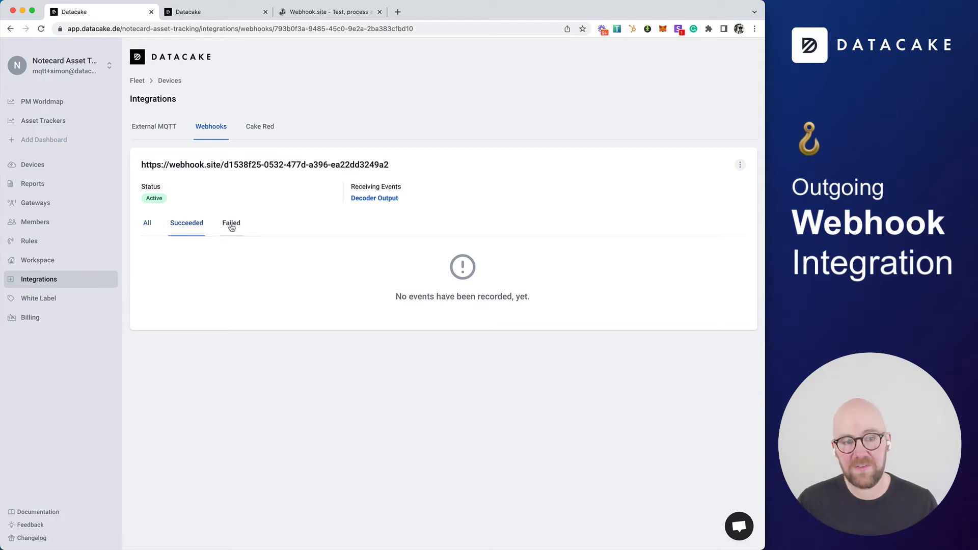
left_click(230, 226)
left_click(188, 229)
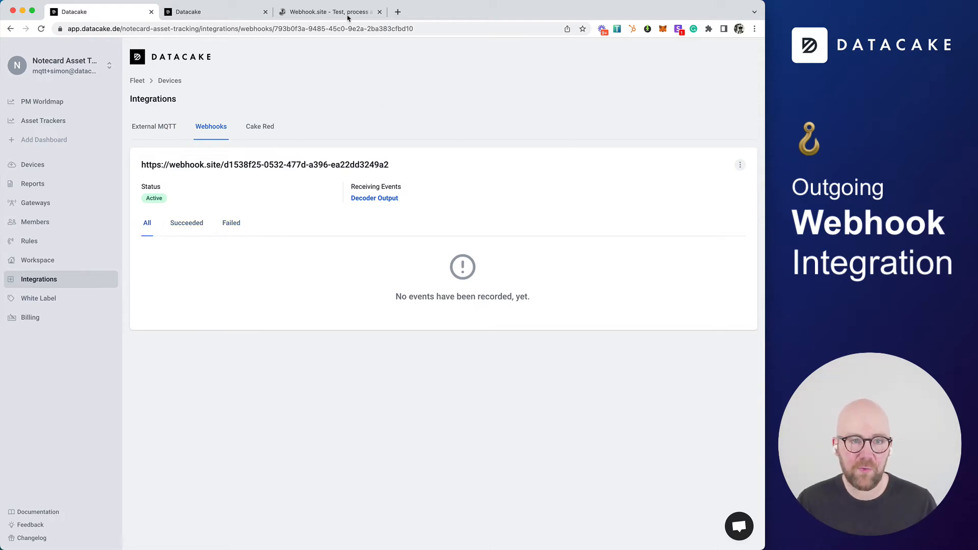
Switch to webhook.site and inspect the received POST requests and their JSON payloads
left_click(349, 14)
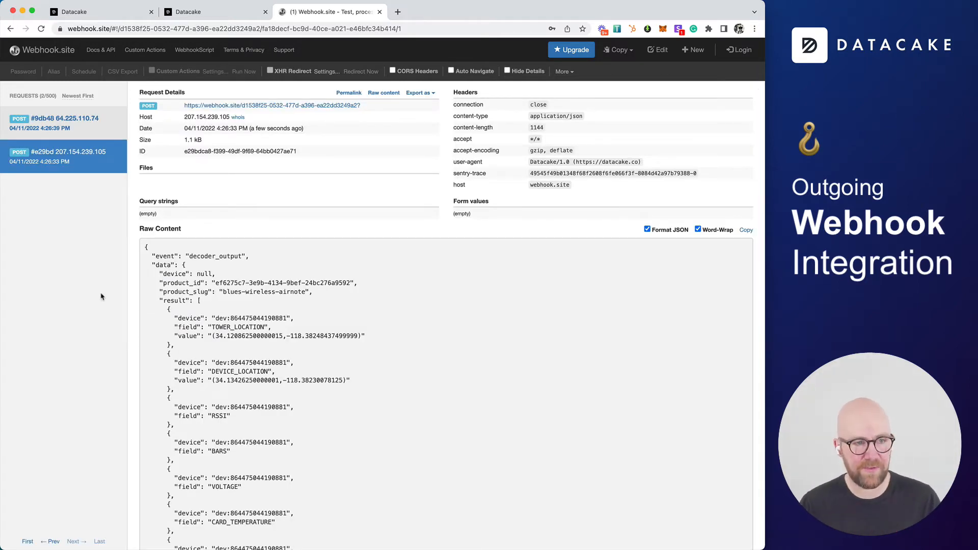
left_click(58, 161)
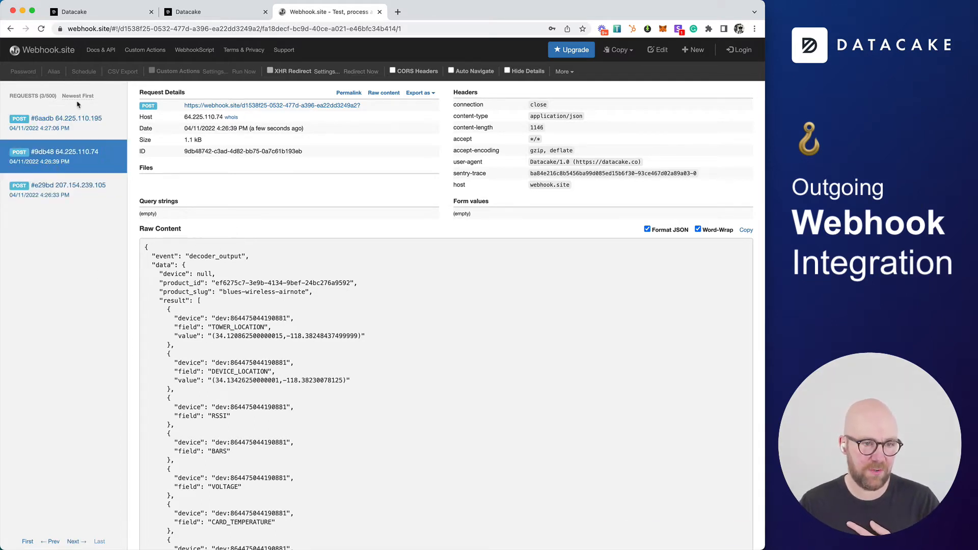
left_click(80, 122)
scroll(280, 333, "down", 2)
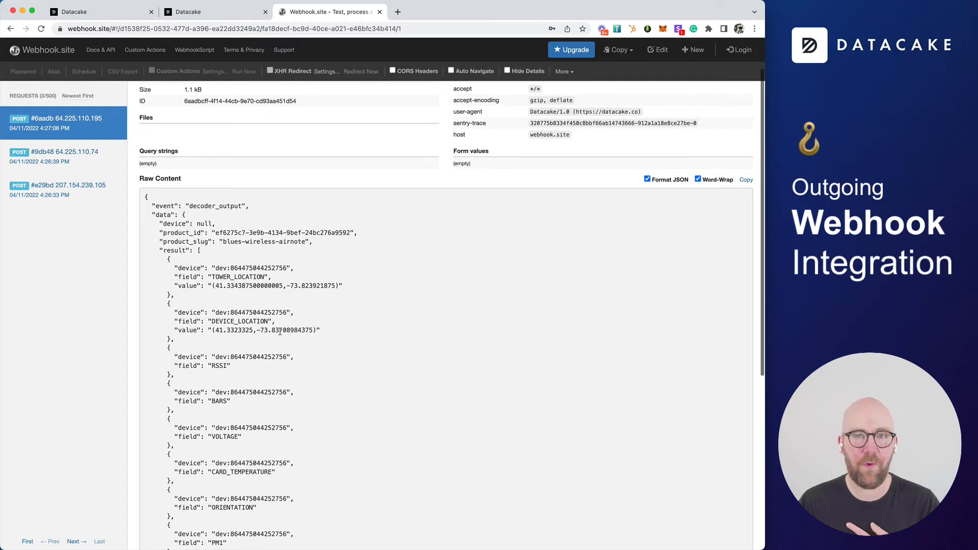
scroll(280, 332, "down", 3)
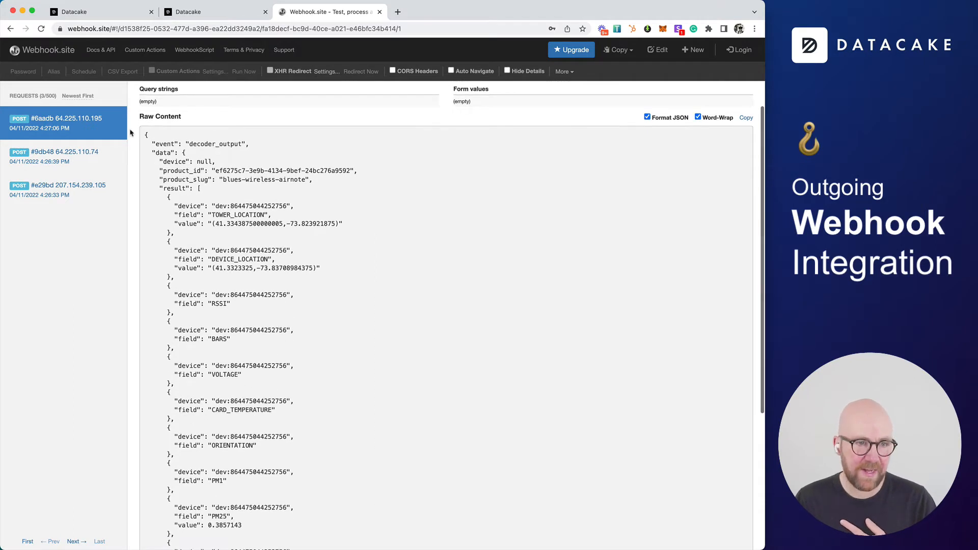
left_click_drag(145, 135, 241, 224)
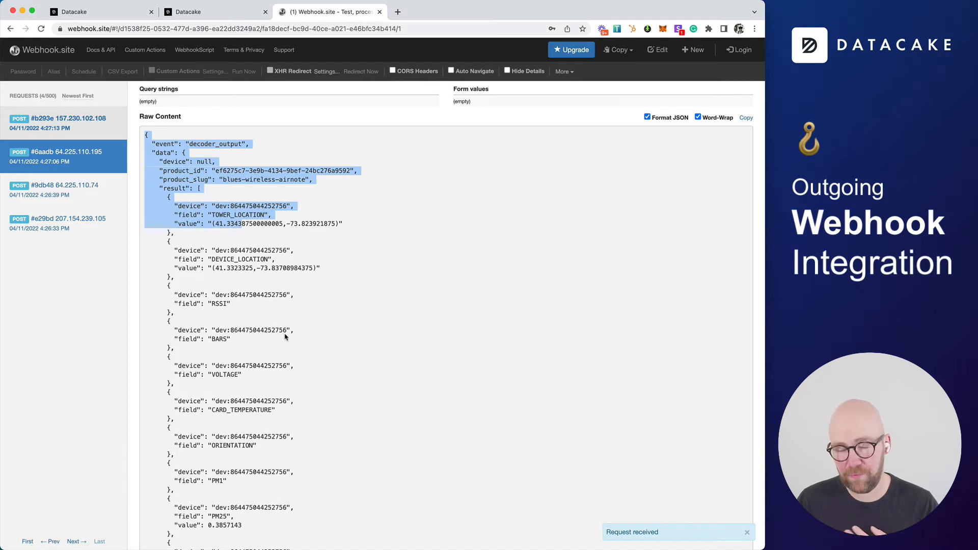
scroll(285, 336, "down", 8)
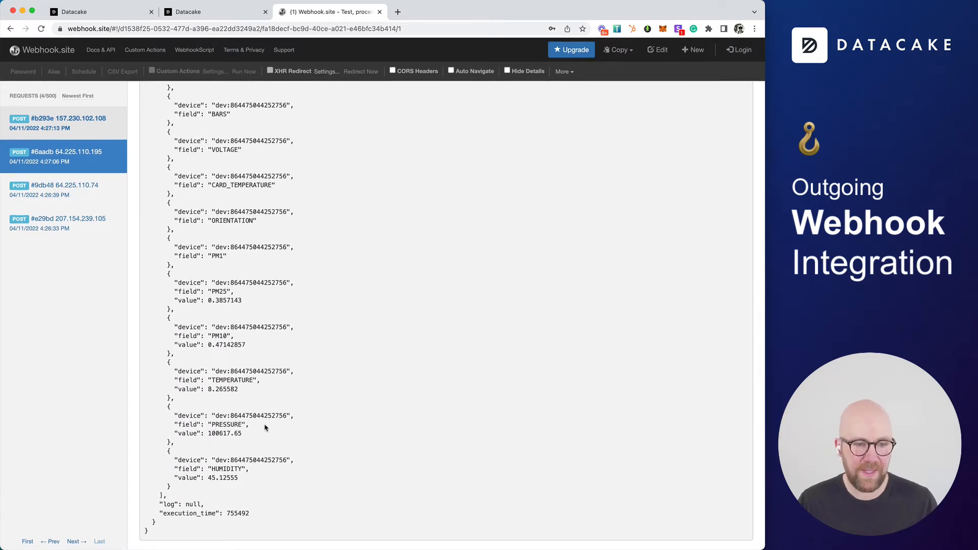
scroll(265, 428, "up", 10)
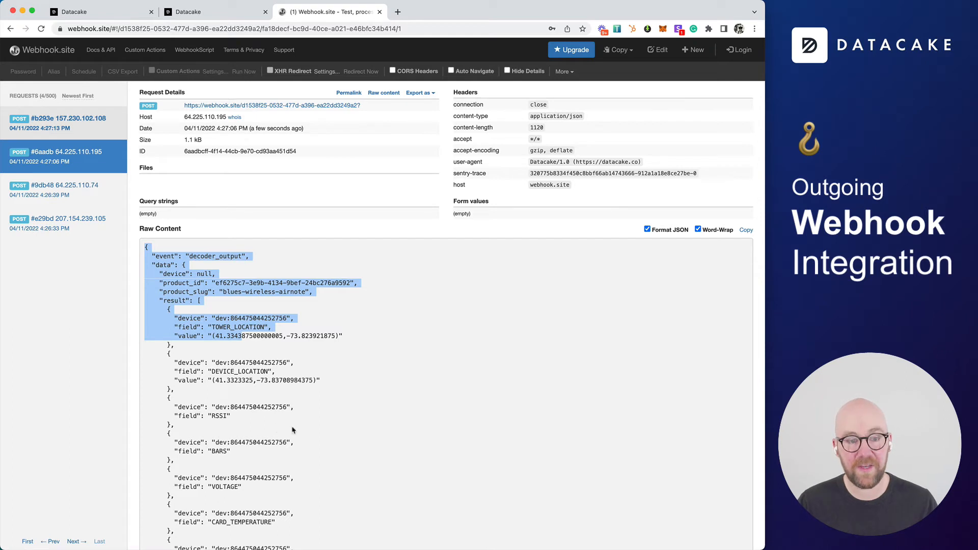
scroll(287, 427, "down", 1)
left_click(293, 427)
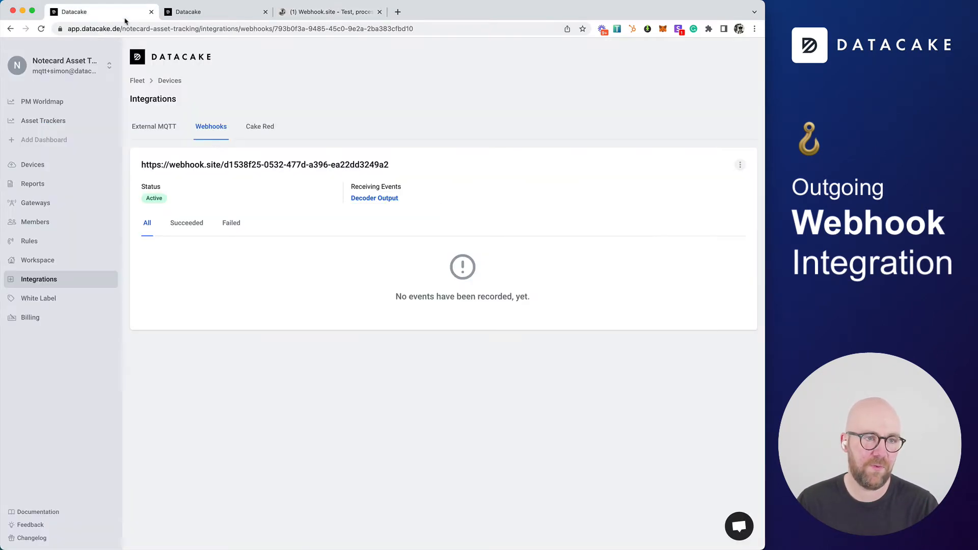
Return to the webhook page, reload it and inspect the logged decoder_output events and their request bodies
left_click(74, 11)
left_click(41, 28)
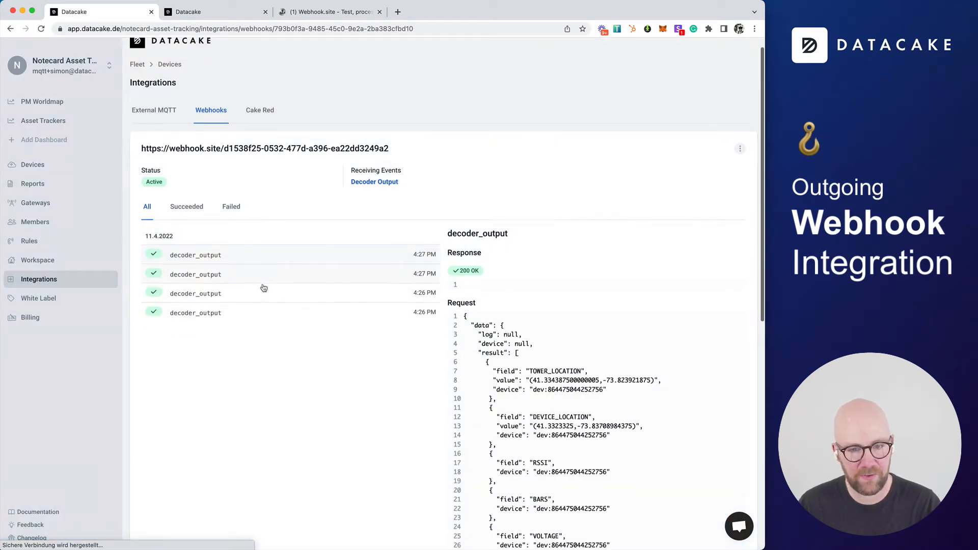
scroll(212, 225, "down", 2)
left_click(251, 232)
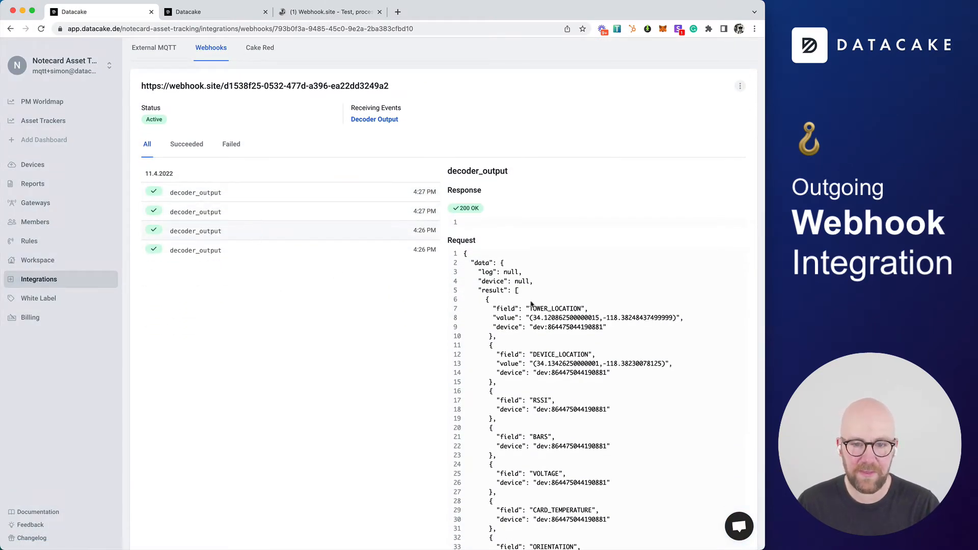
left_click(224, 254)
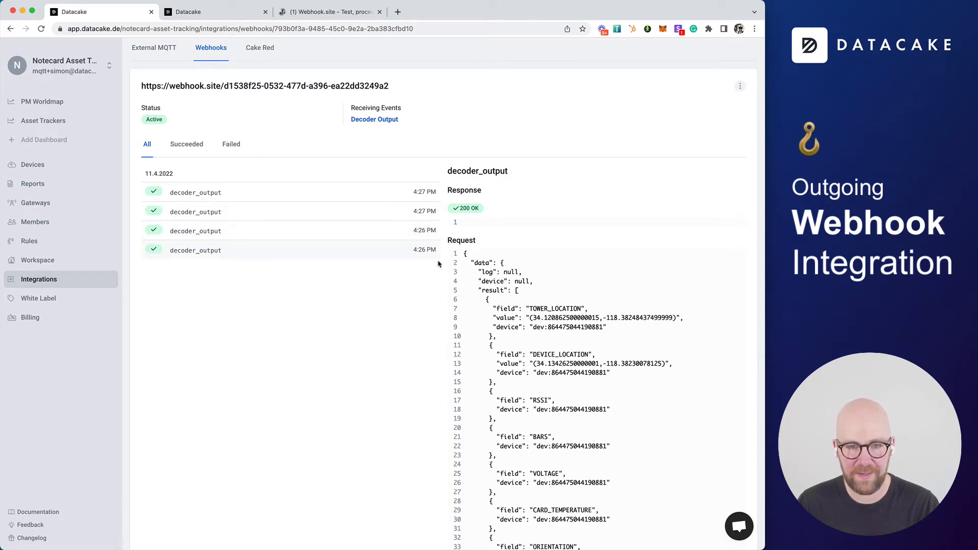
scroll(604, 336, "down", 2)
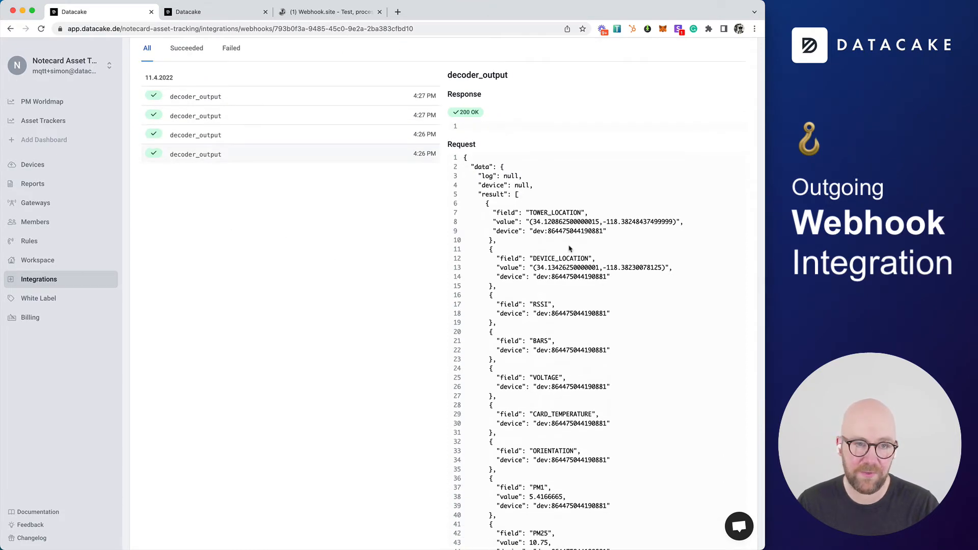
scroll(568, 248, "up", 1)
scroll(356, 224, "up", 3)
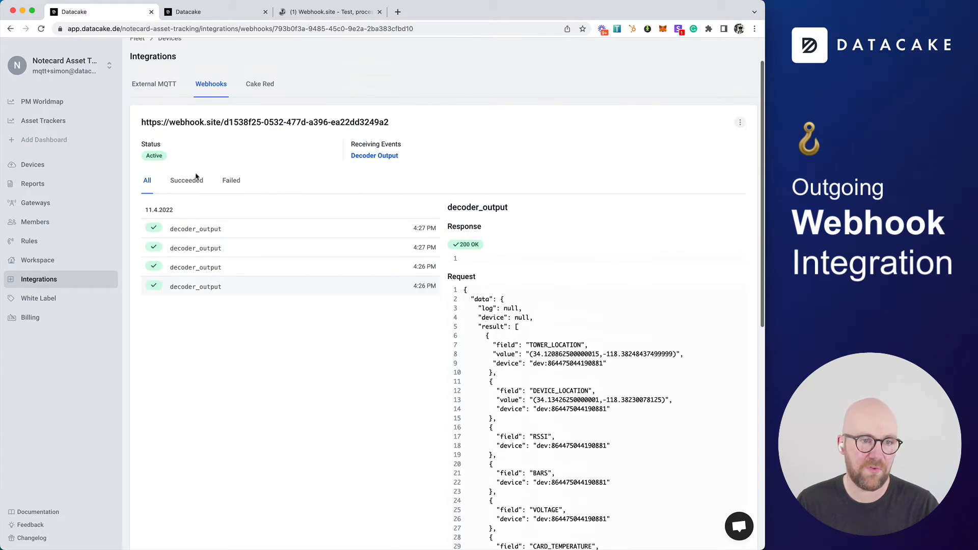
left_click(229, 182)
left_click(147, 180)
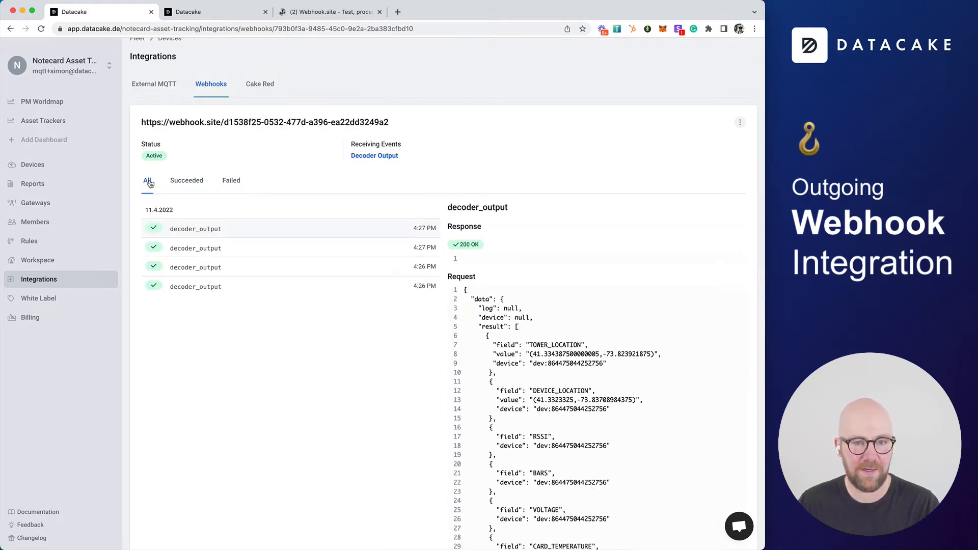
scroll(528, 352, "down", 1)
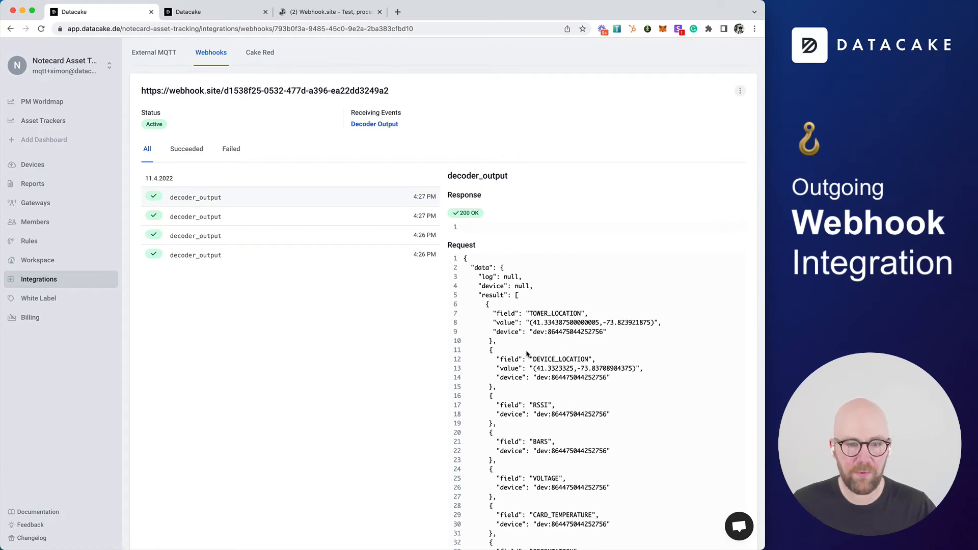
left_click(201, 57)
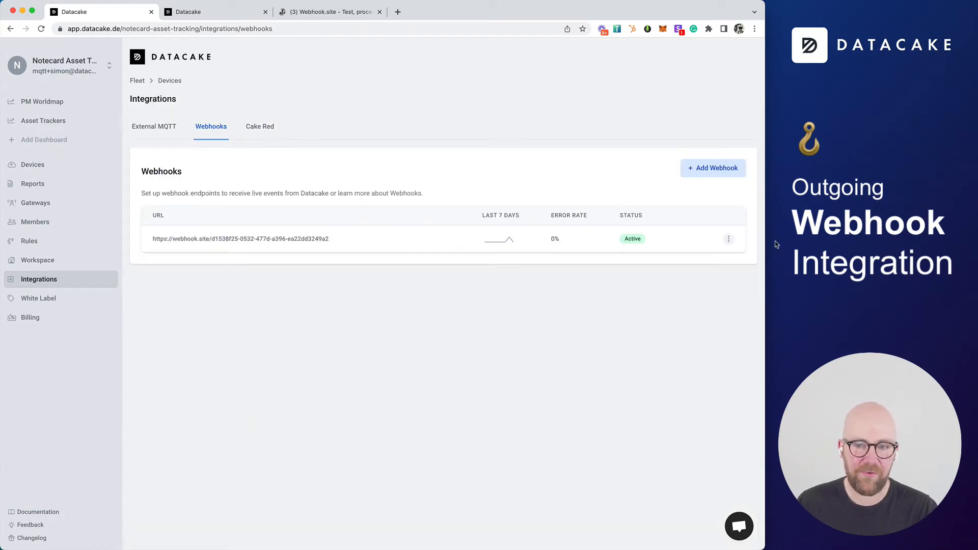
left_click(736, 169)
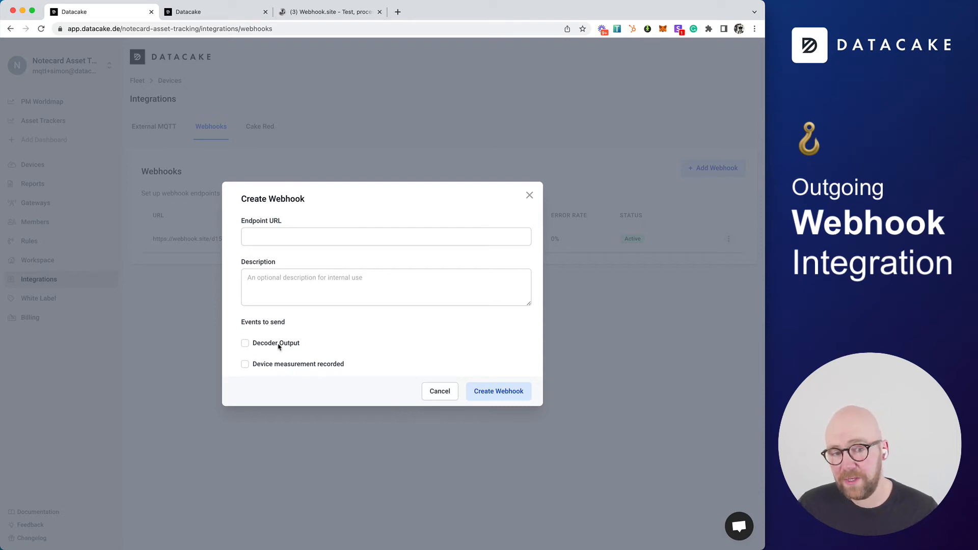
left_click(430, 391)
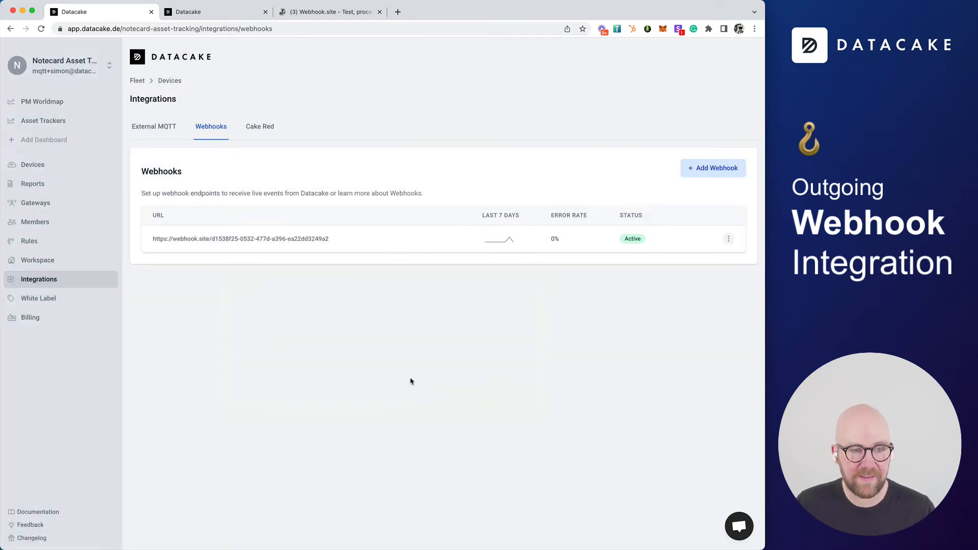
Reopen the webhook and review its latest decoder_output request body
left_click(227, 240)
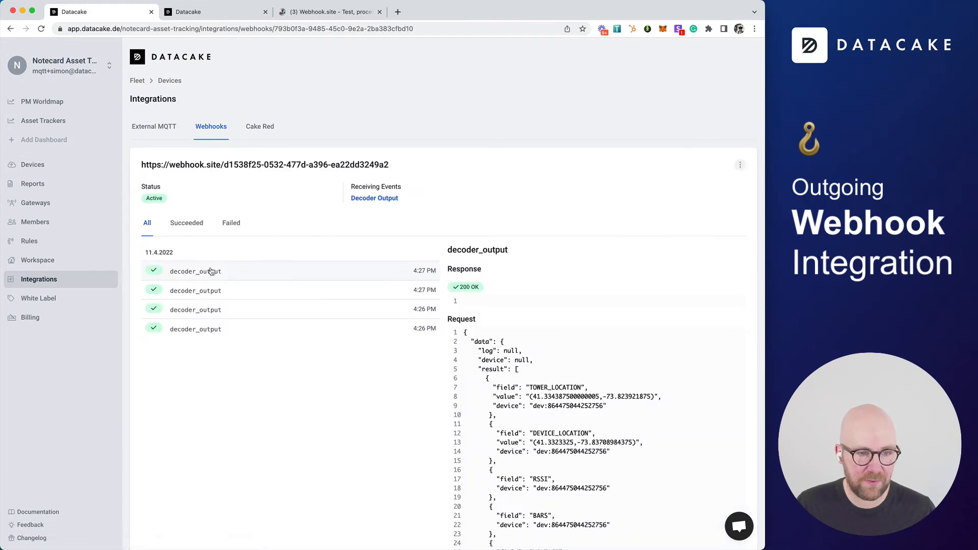
scroll(668, 370, "down", 3)
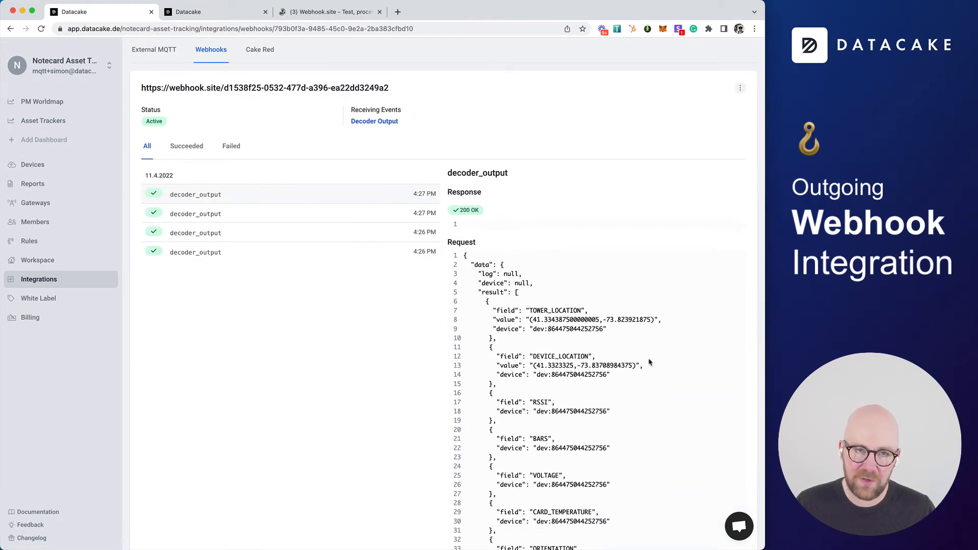
left_click(49, 164)
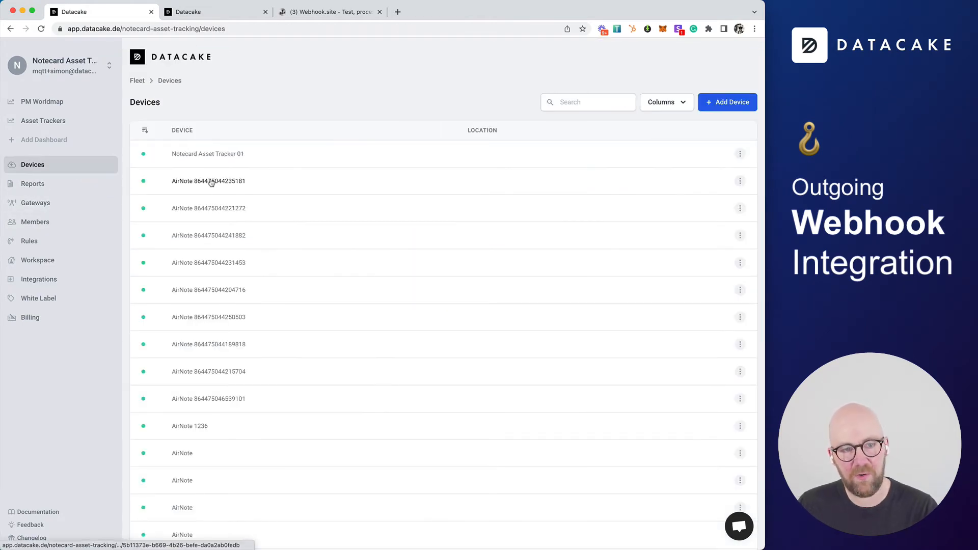
left_click(211, 182)
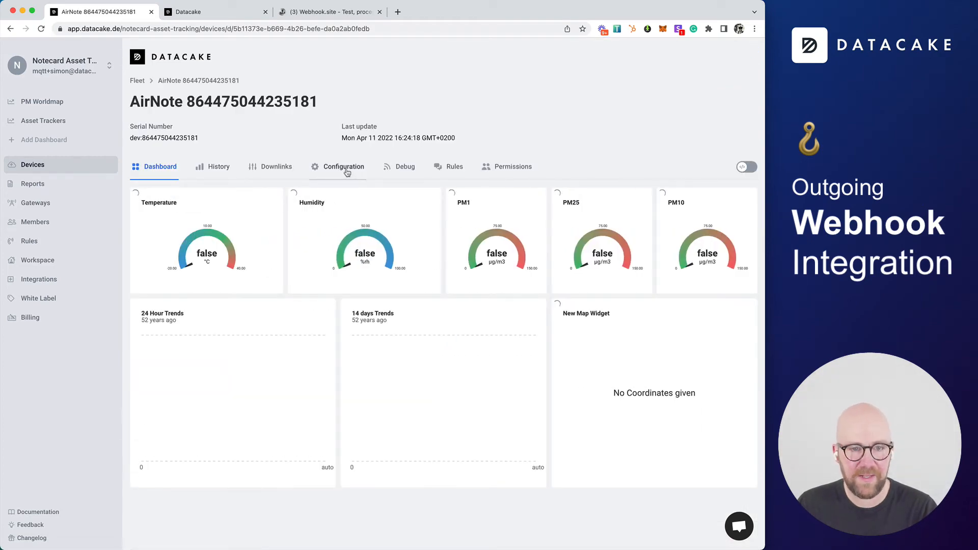
left_click(347, 173)
scroll(526, 360, "down", 15)
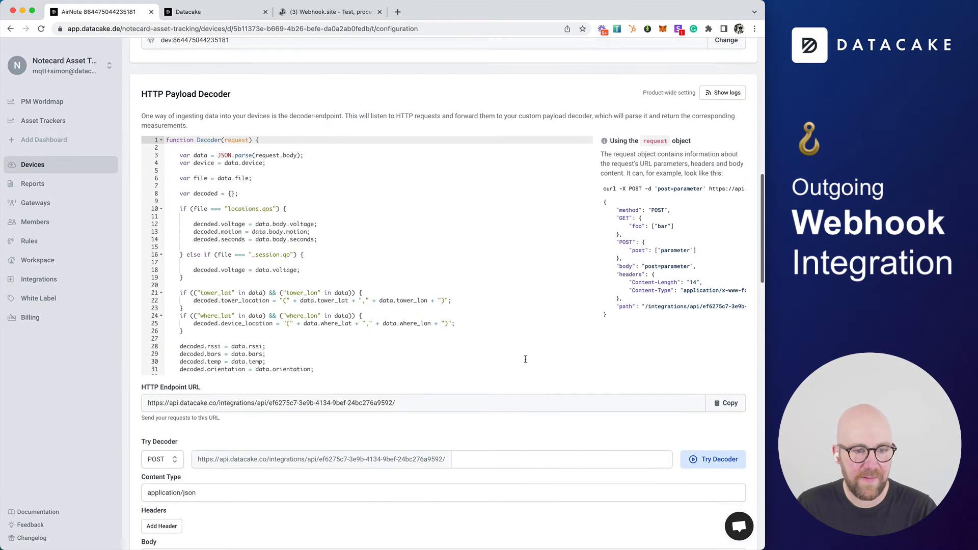
scroll(525, 359, "down", 20)
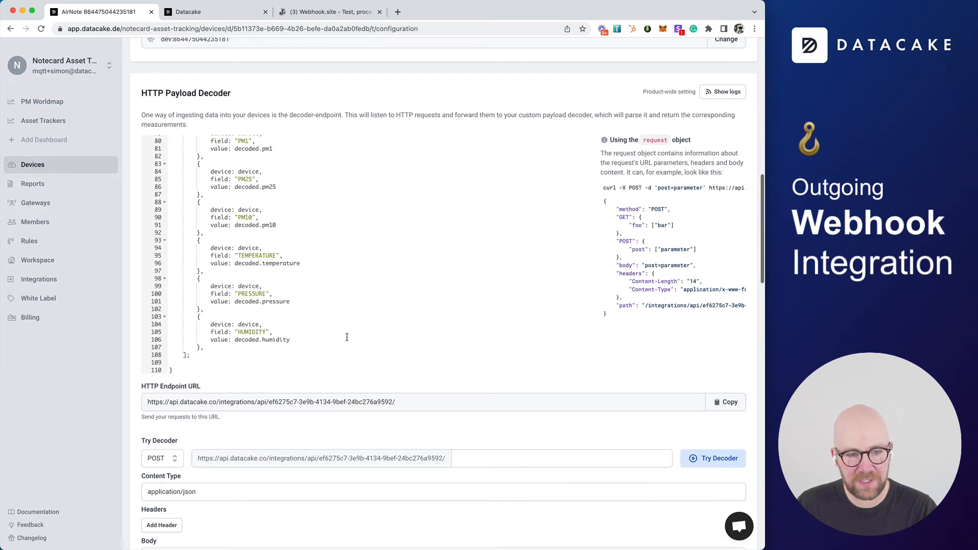
scroll(347, 337, "up", 10)
scroll(220, 330, "up", 2)
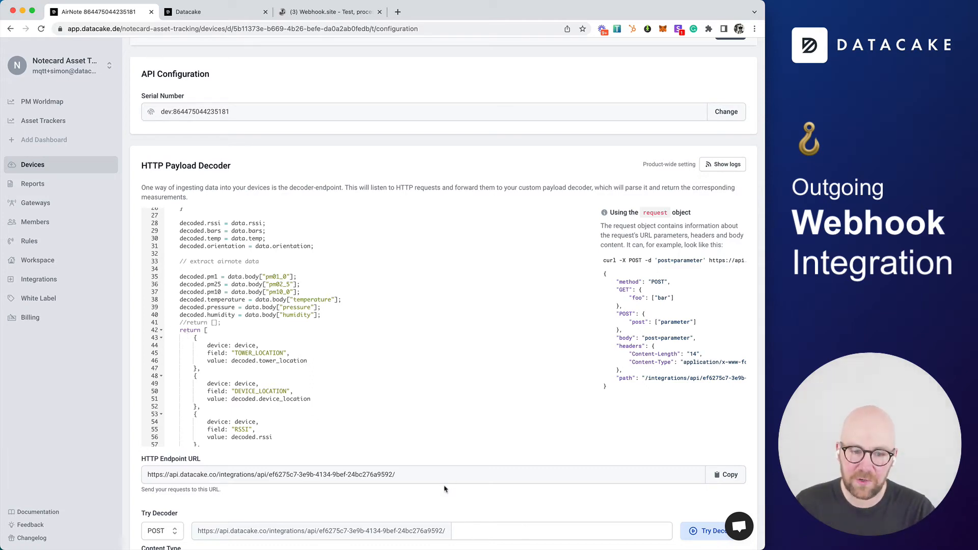
scroll(445, 489, "down", 10)
scroll(445, 489, "down", 4)
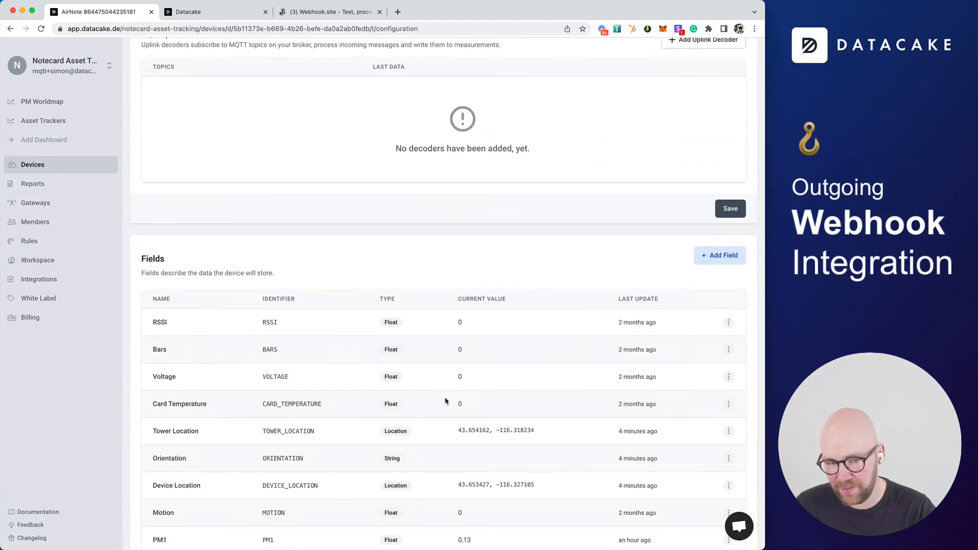
scroll(446, 401, "up", 12)
scroll(444, 401, "up", 3)
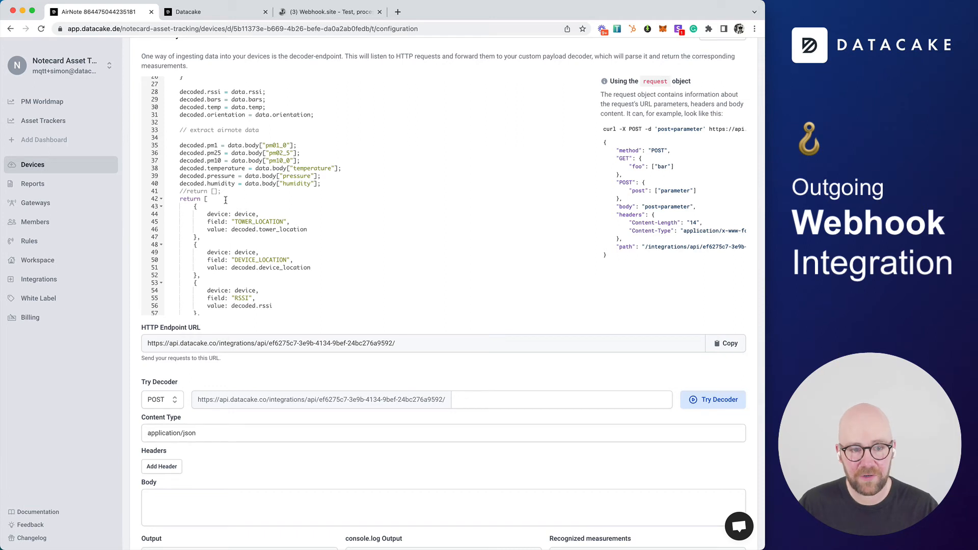
Insert an entry with key "serial" and value device at the start of the decoder's return array and save the payload decoder
left_click(253, 200)
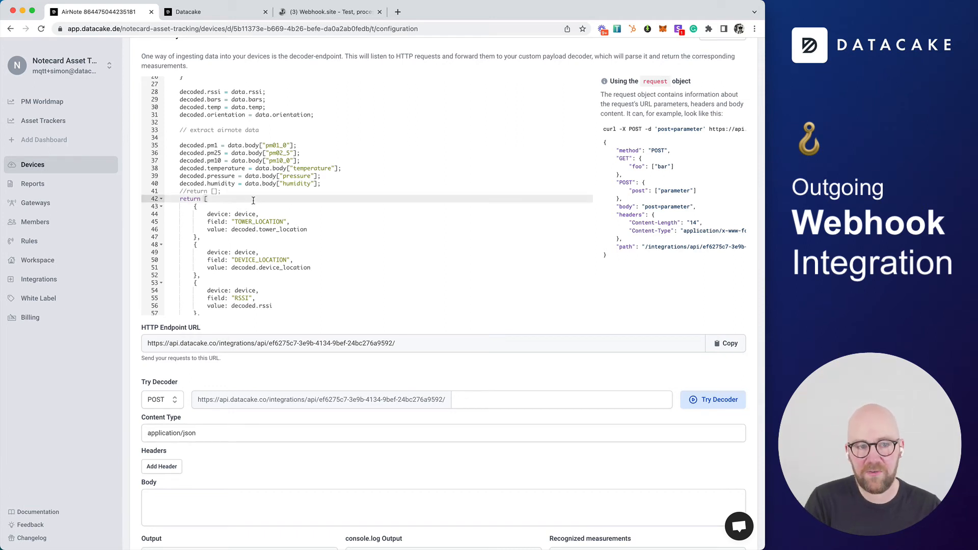
key("Return")
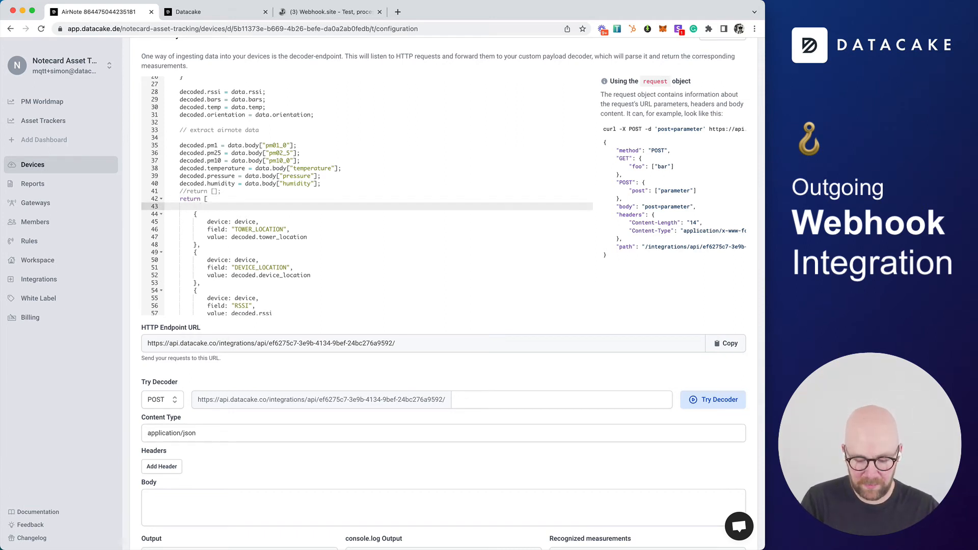
key("super+v")
left_click_drag(198, 187, 149, 161)
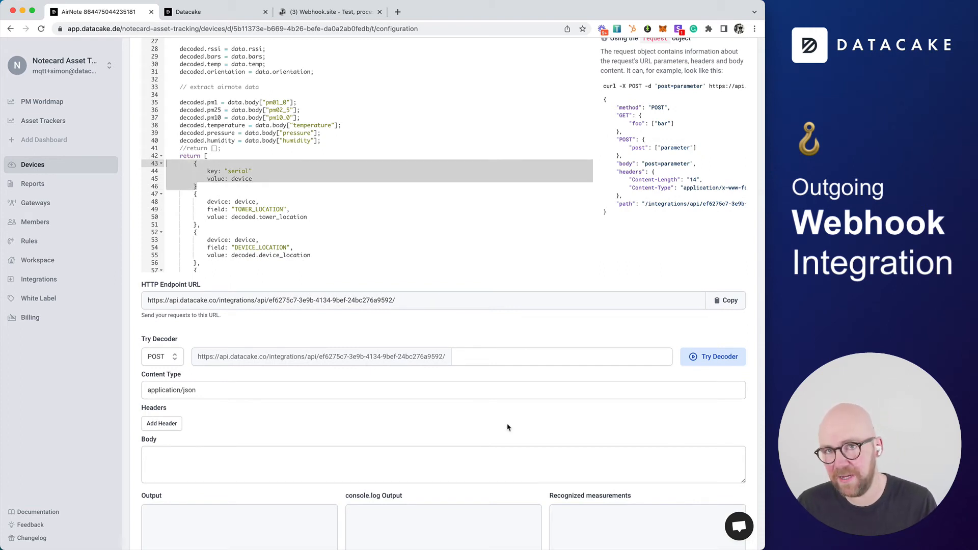
scroll(519, 429, "down", 5)
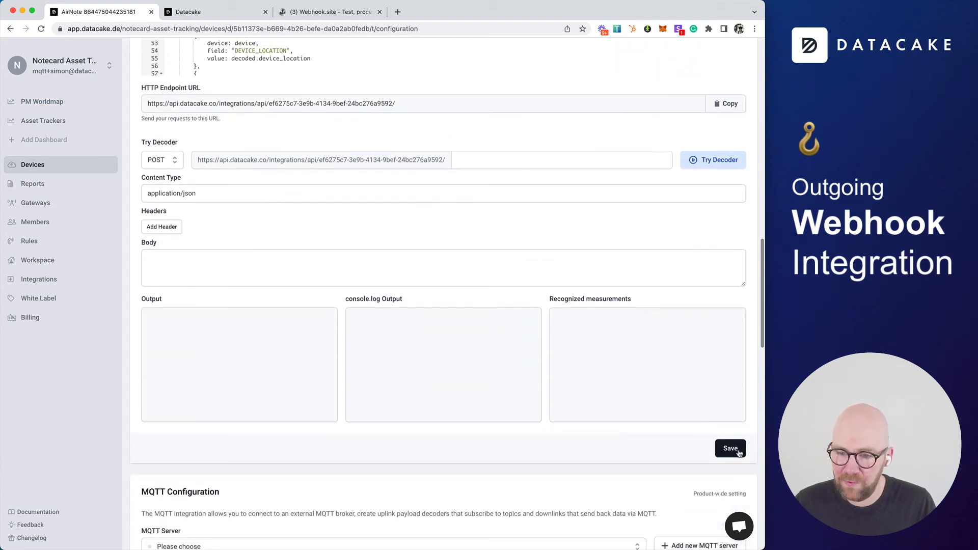
left_click(738, 453)
scroll(276, 147, "up", 4)
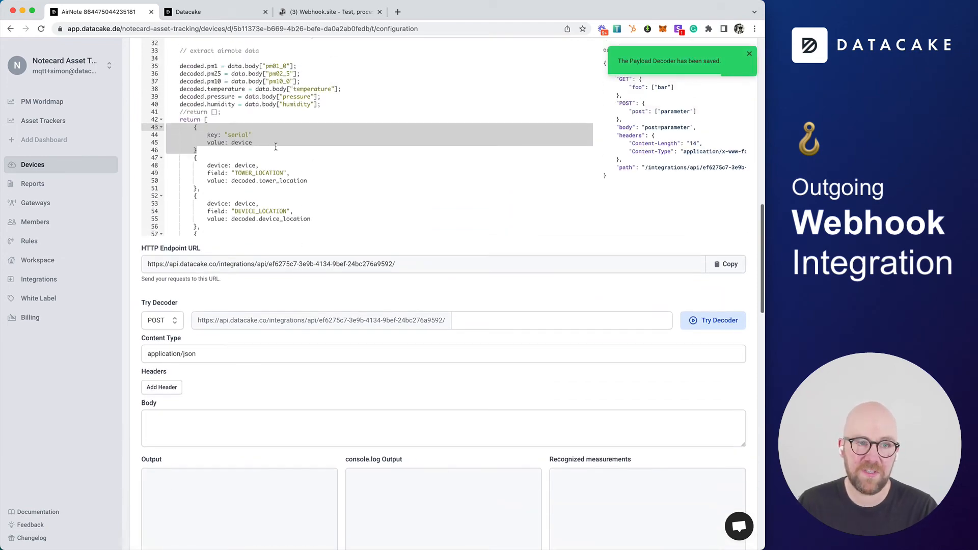
Switch to webhook.site, delete the earlier received requests and examine the serial entry in the newest payload
left_click(330, 13)
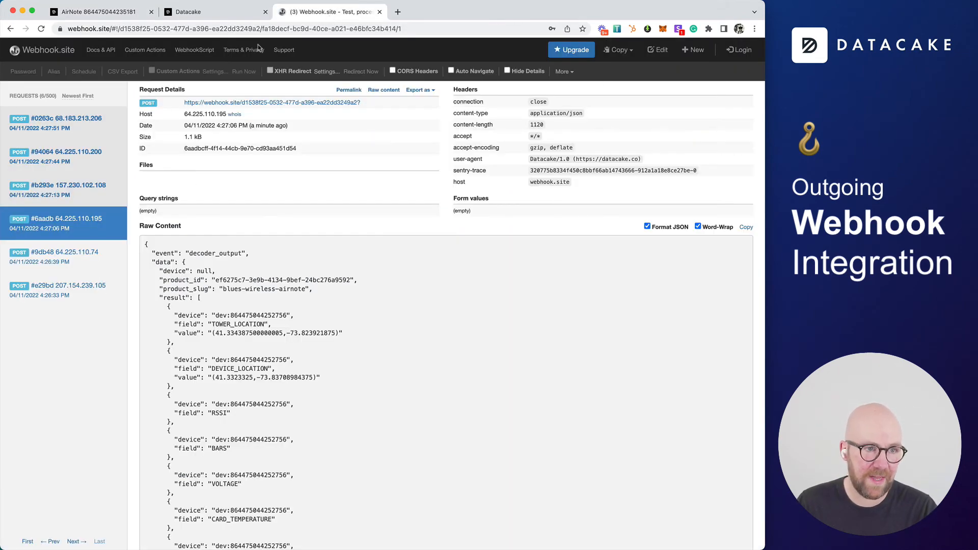
left_click(117, 124)
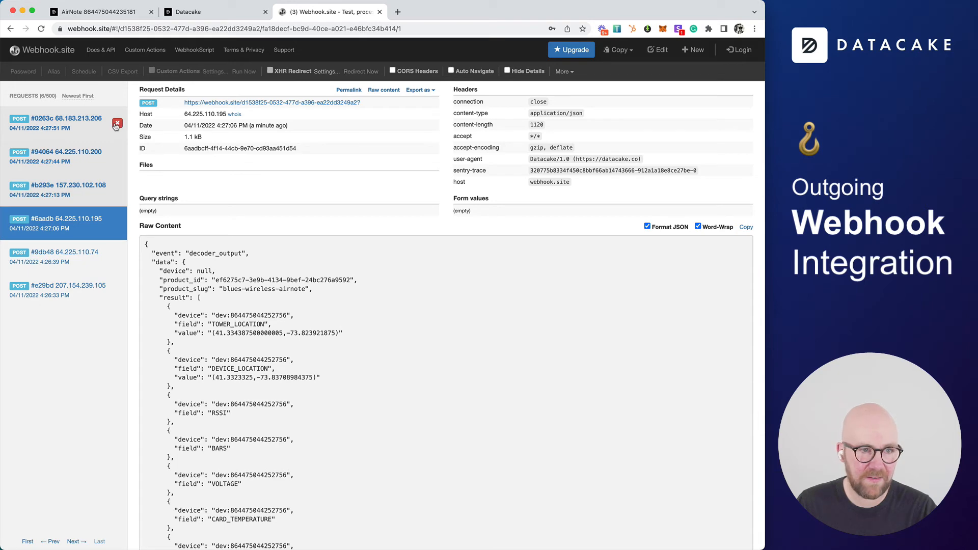
left_click(117, 123)
left_click(117, 123)
left_click(117, 124)
left_click(117, 123)
left_click(118, 124)
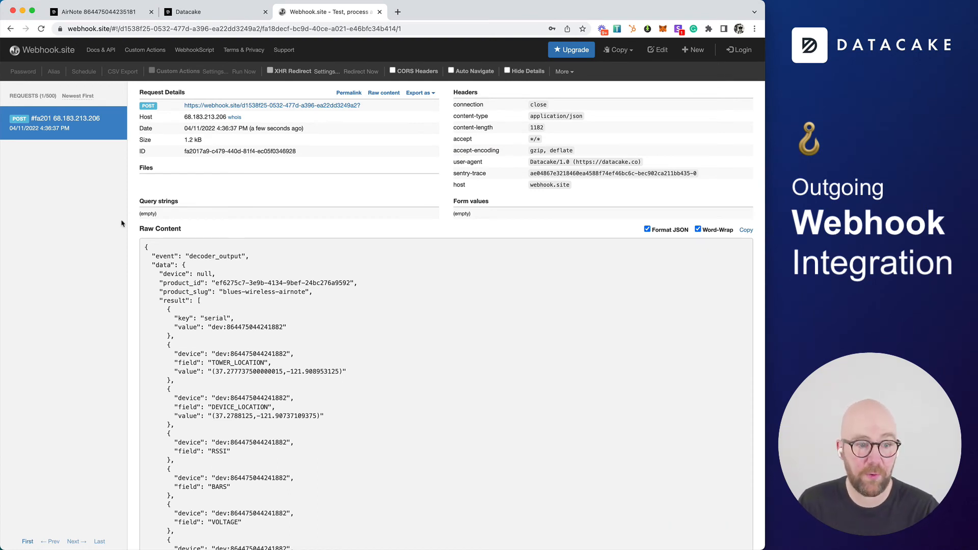
left_click_drag(175, 337, 148, 311)
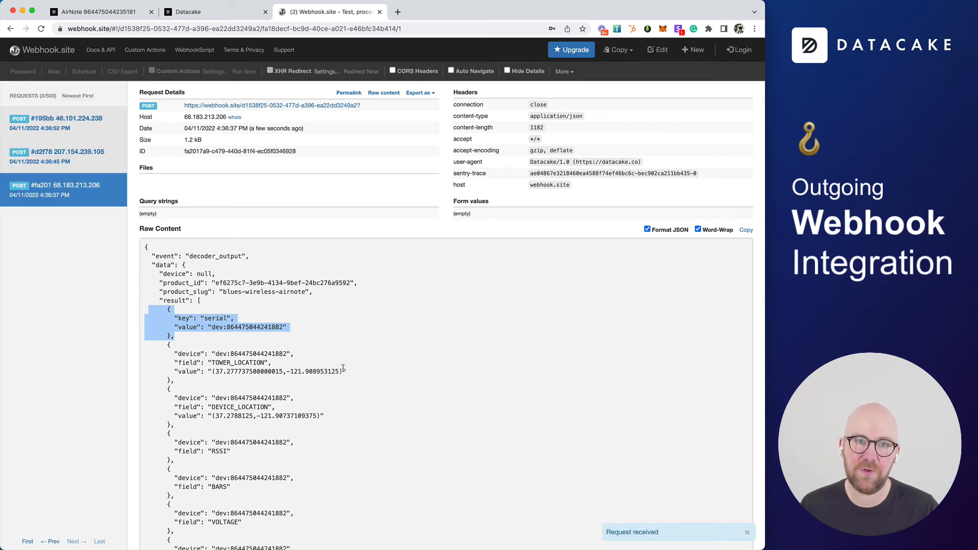
Return to the device's configuration and review the updated payload decoder code
left_click(220, 12)
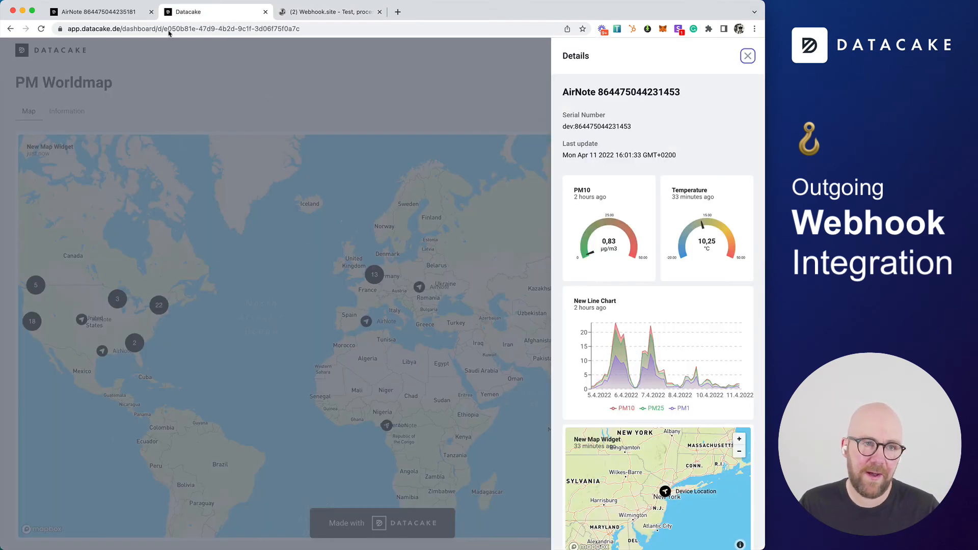
left_click(130, 13)
left_click(330, 168)
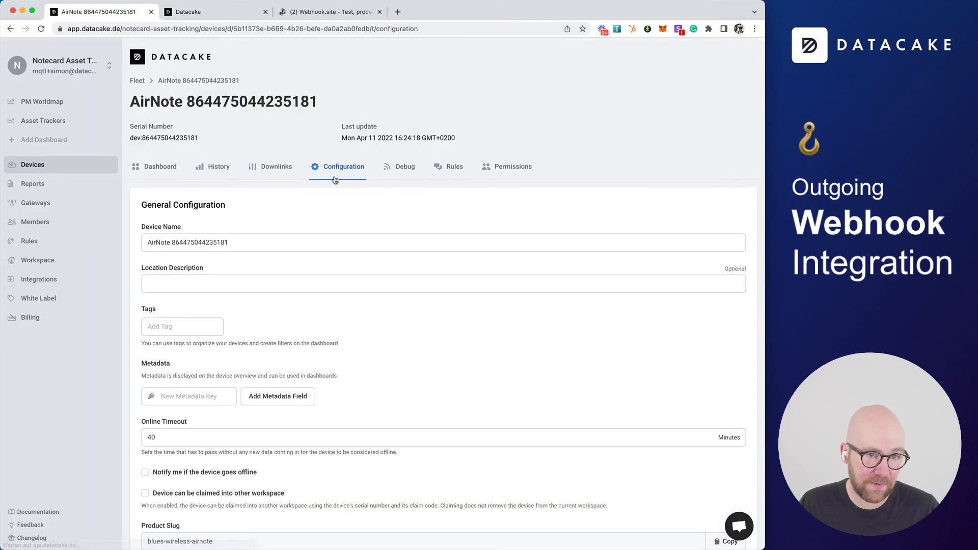
scroll(324, 347, "down", 20)
scroll(324, 347, "up", 10)
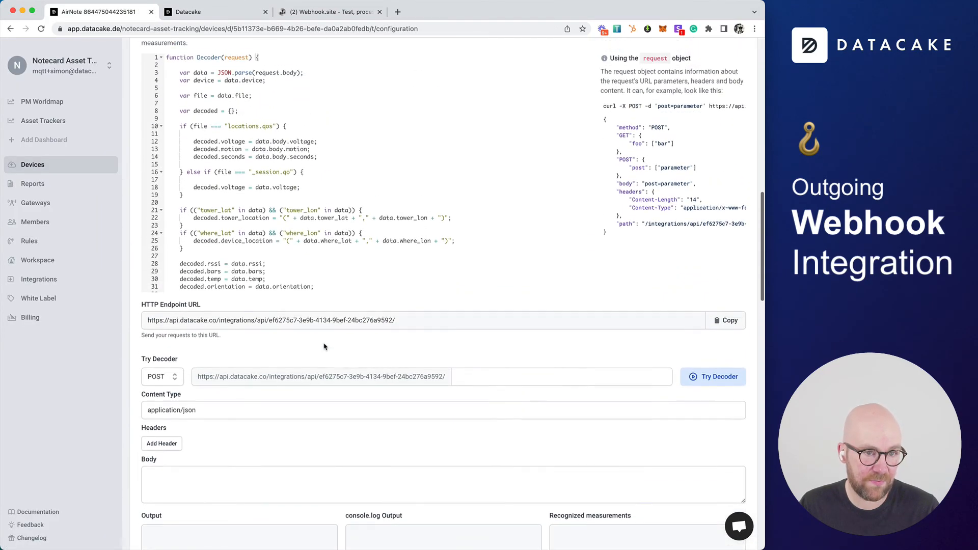
scroll(324, 346, "up", 1)
scroll(350, 290, "down", 15)
scroll(346, 376, "up", 5)
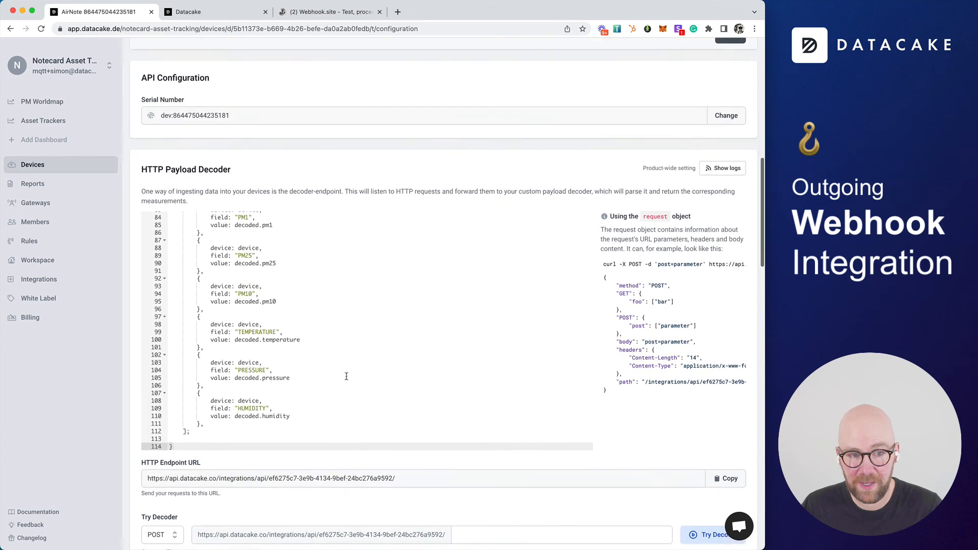
scroll(346, 376, "up", 10)
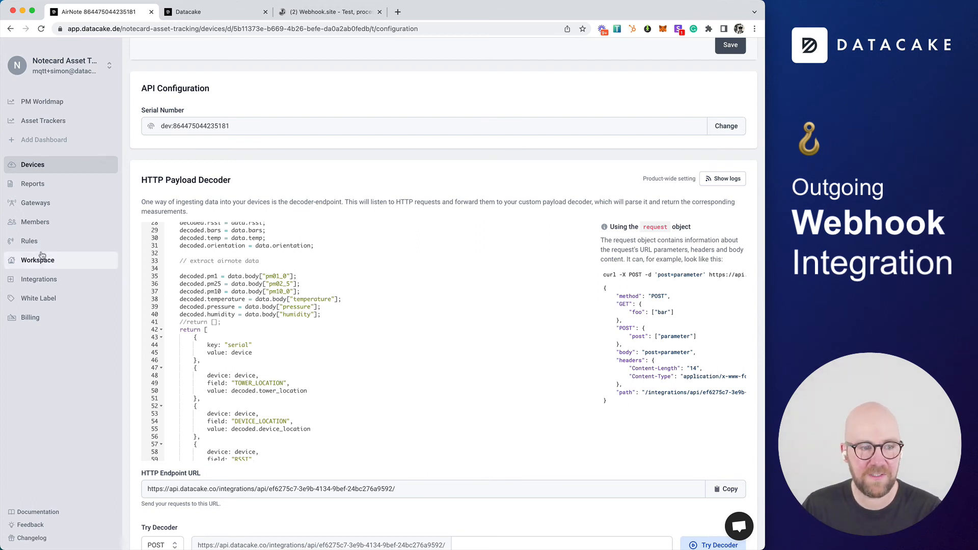
Open the webhook's event log and inspect the serial entry in the latest request body
left_click(39, 280)
left_click(218, 128)
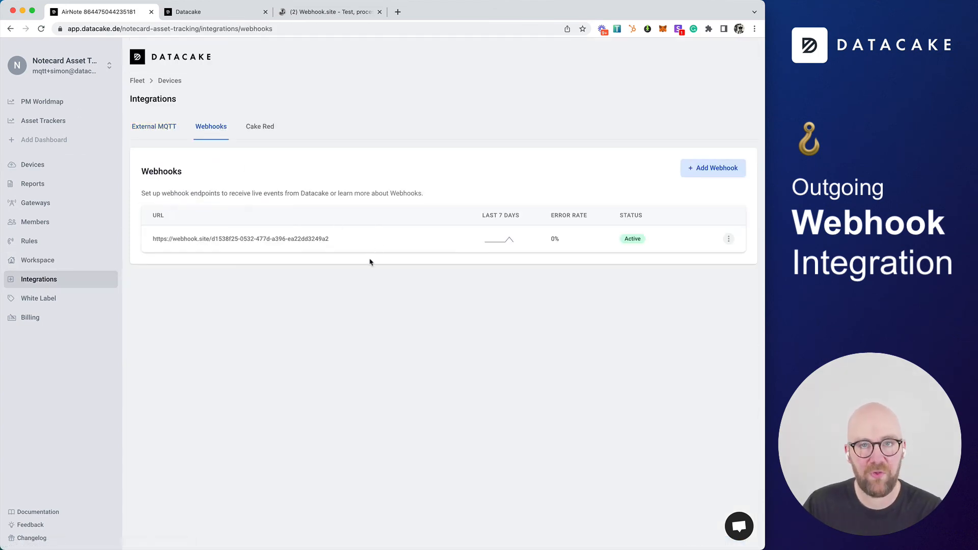
left_click(256, 239)
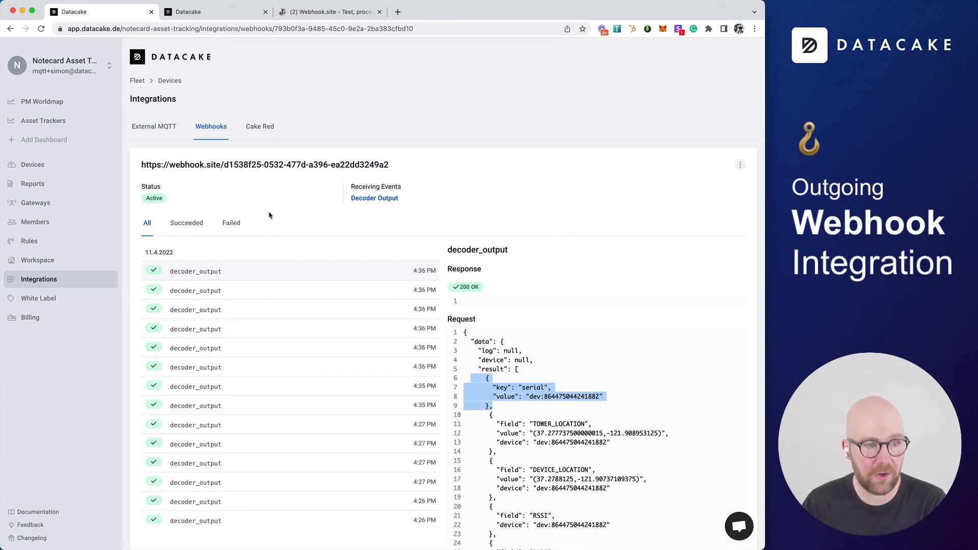
Browse the device list, reopen the webhook's latest request body and compare it with the payload on webhook.site
left_click(33, 164)
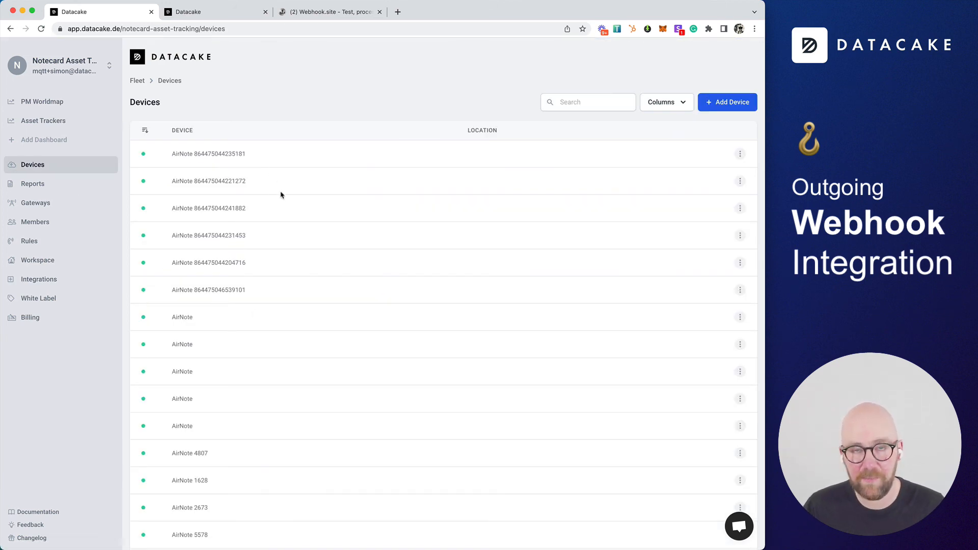
scroll(282, 197, "down", 3)
scroll(282, 197, "down", 3)
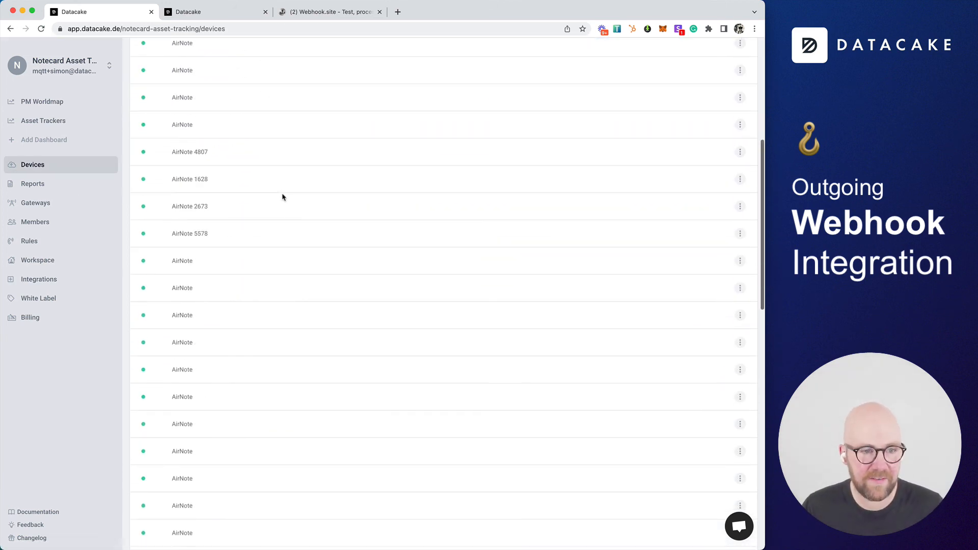
left_click(54, 280)
left_click(209, 132)
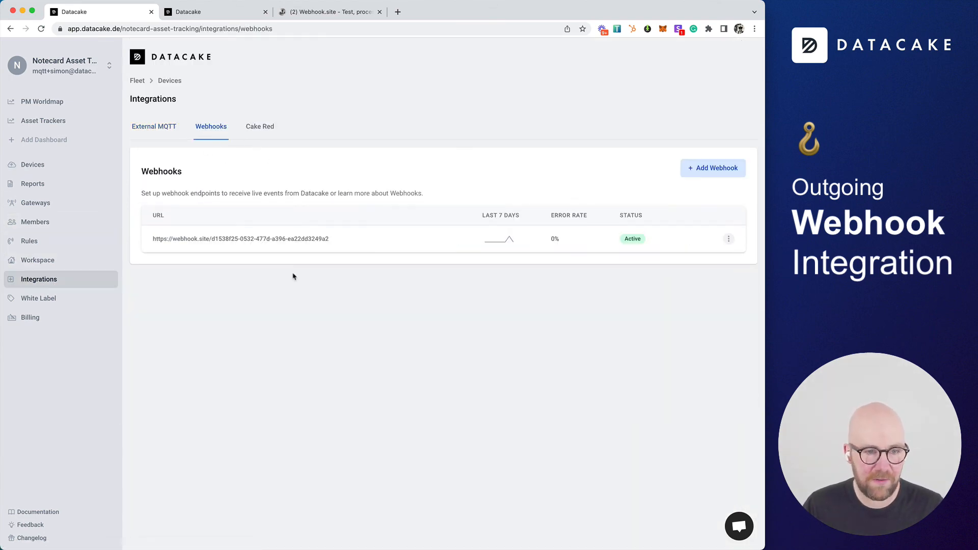
left_click(273, 242)
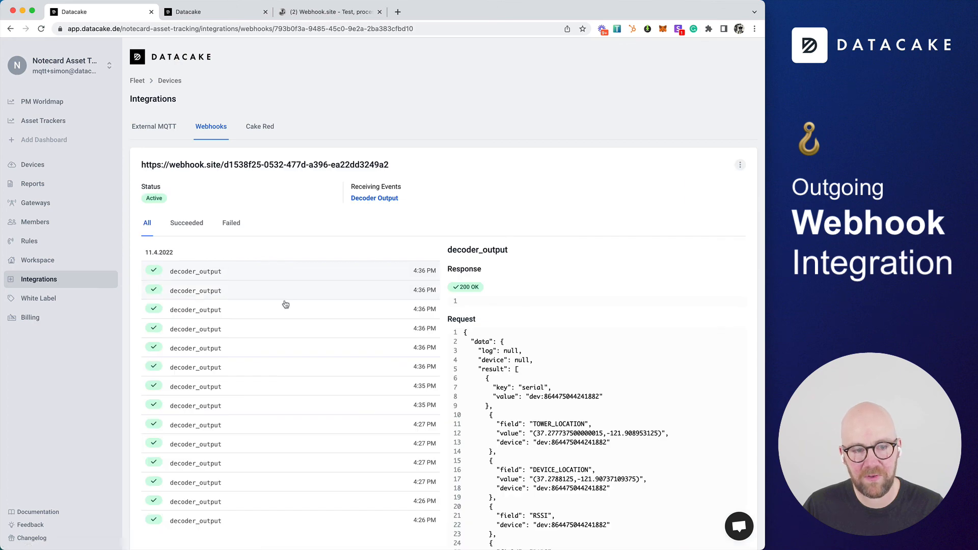
scroll(593, 424, "down", 5)
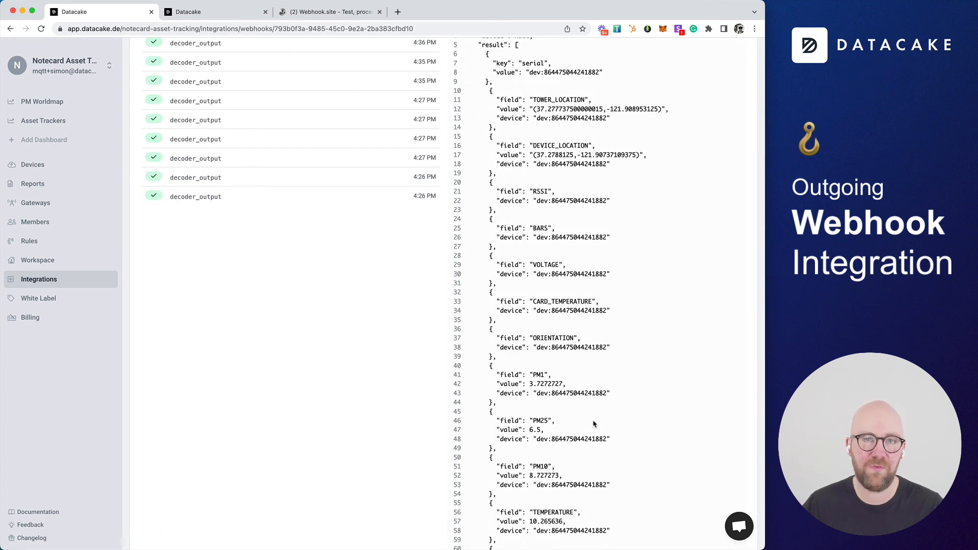
scroll(593, 424, "up", 5)
left_click(332, 12)
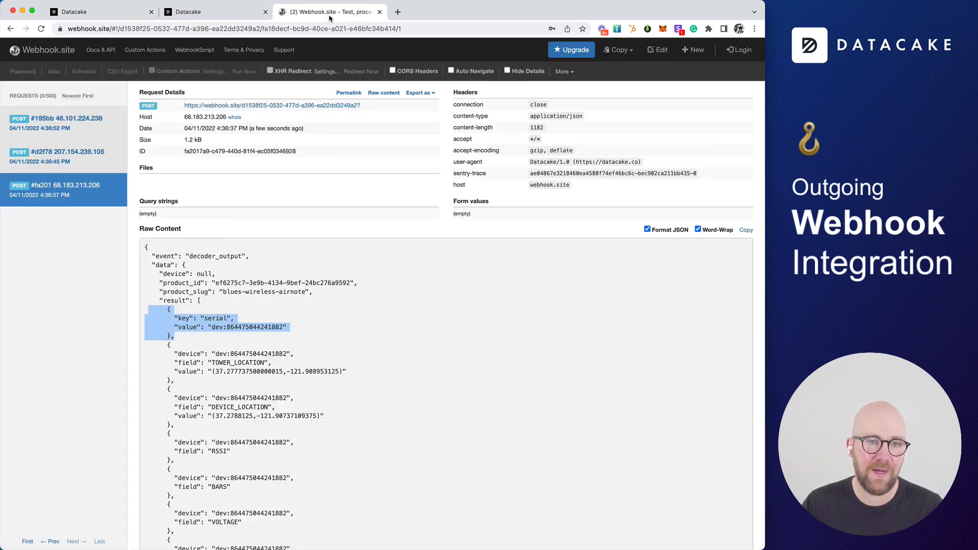